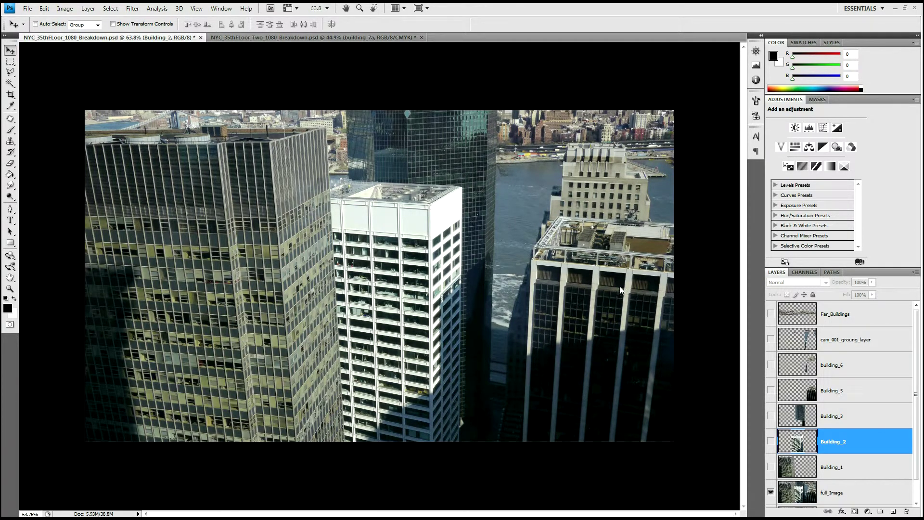
# Switch to the second rooftop breakdown document and zoom it to 63.8% with the Navigator slider
pyautogui.click(256, 37)
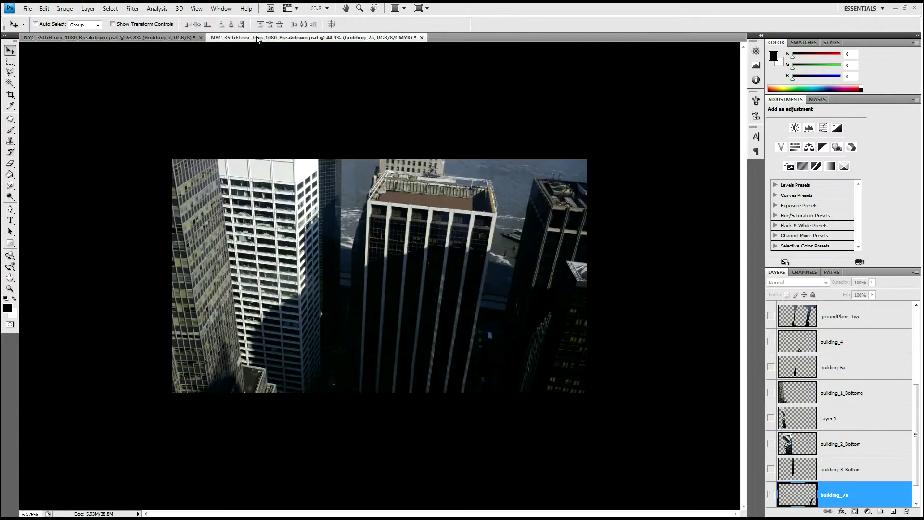
pyautogui.click(755, 50)
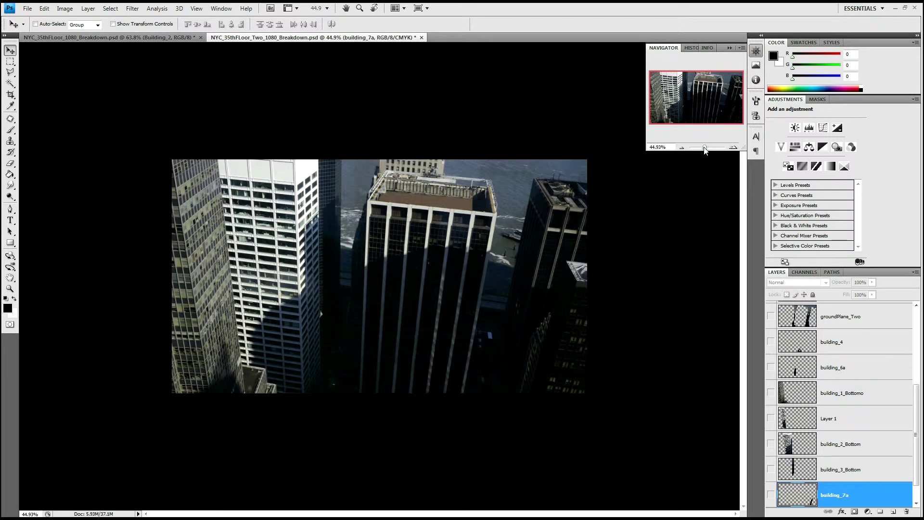
pyautogui.moveTo(703, 149); pyautogui.dragTo(707, 149)
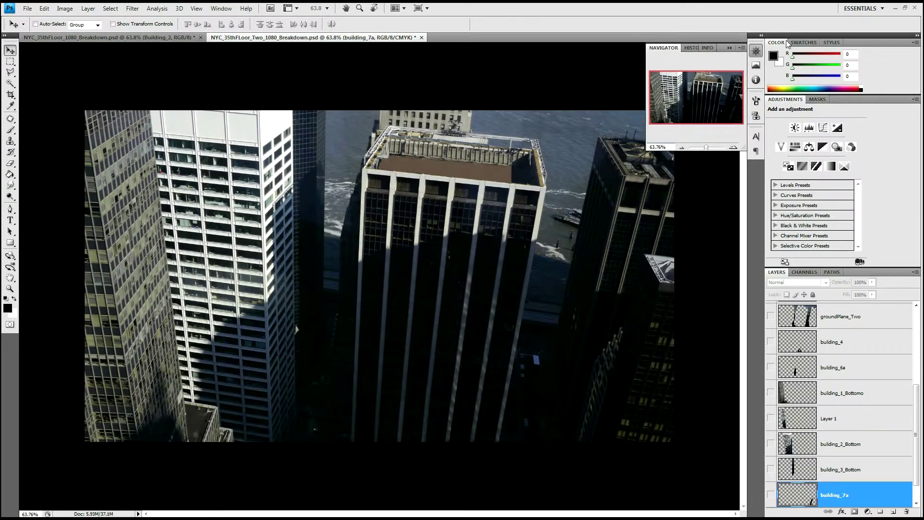
pyautogui.click(756, 51)
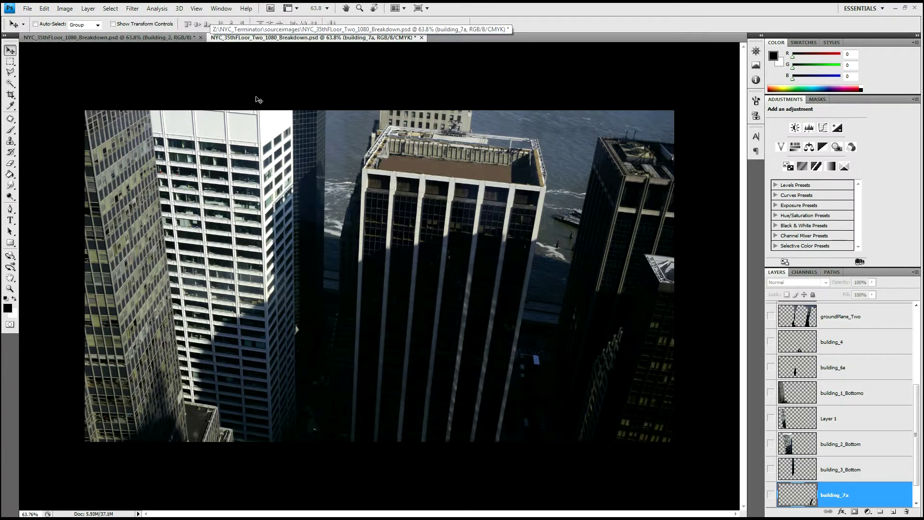
pyautogui.click(136, 37)
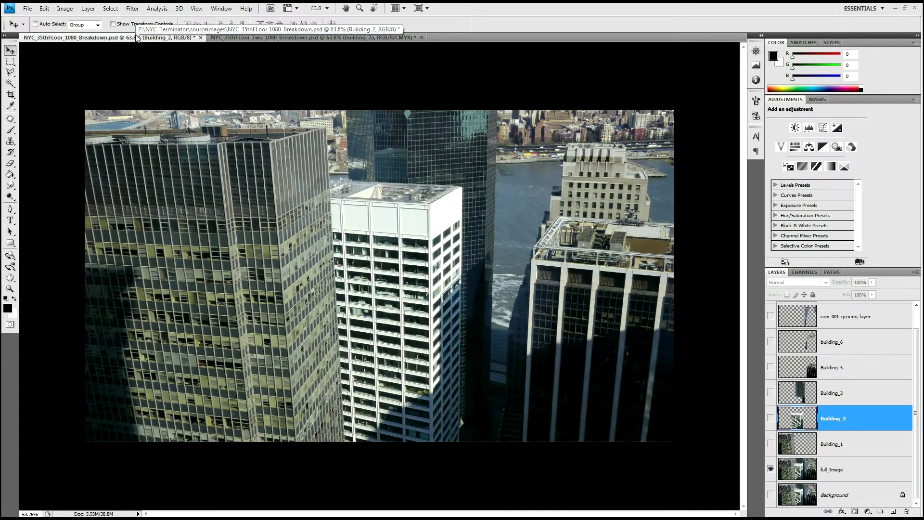
pyautogui.click(270, 37)
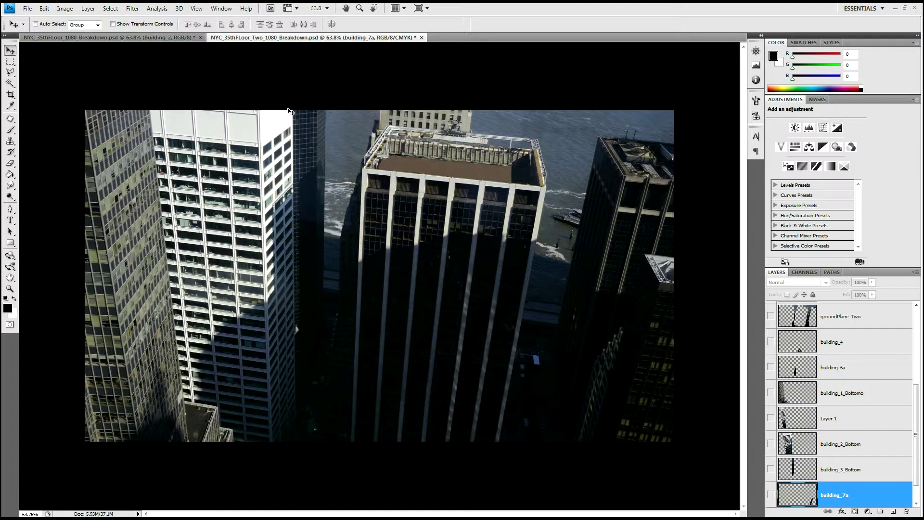
pyautogui.scroll(-1, 915, 486)
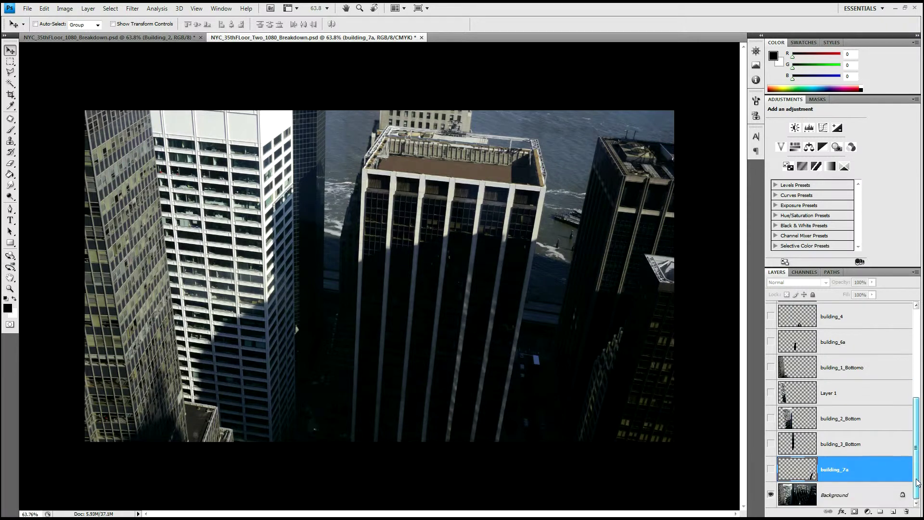
# Hide Background and show building_7a, building_3_Bottom, building_2_Bottom and Layer 1
pyautogui.click(770, 495)
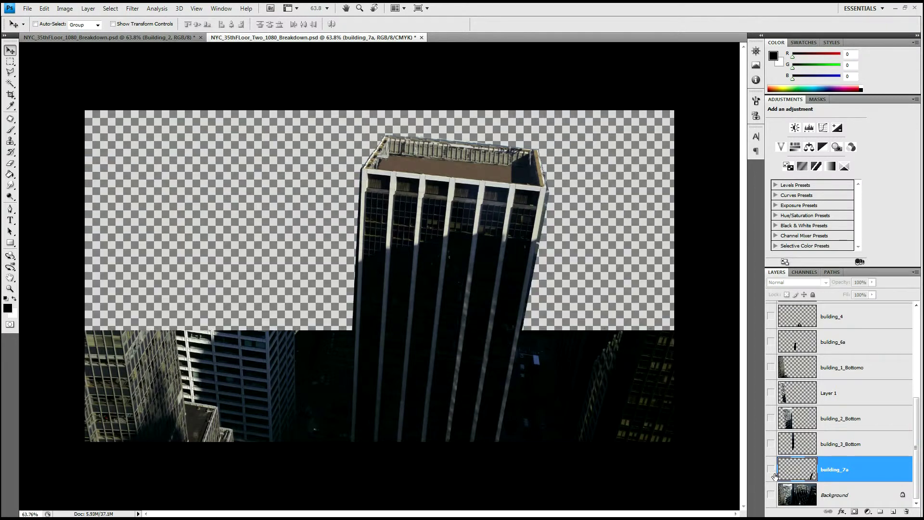
pyautogui.click(771, 469)
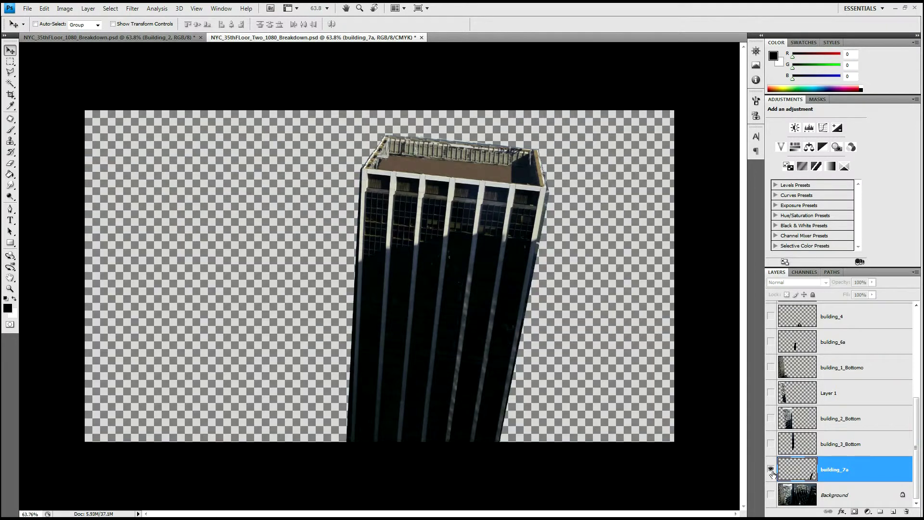
pyautogui.click(771, 444)
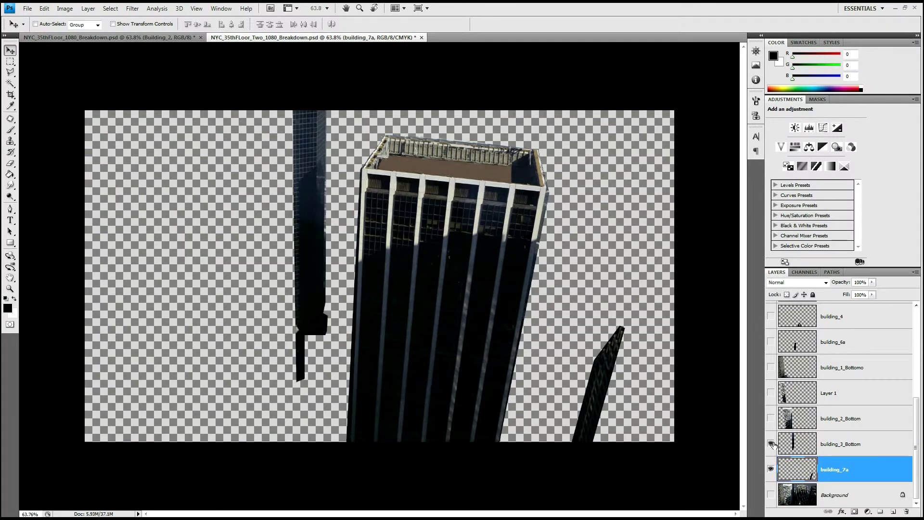
pyautogui.click(771, 418)
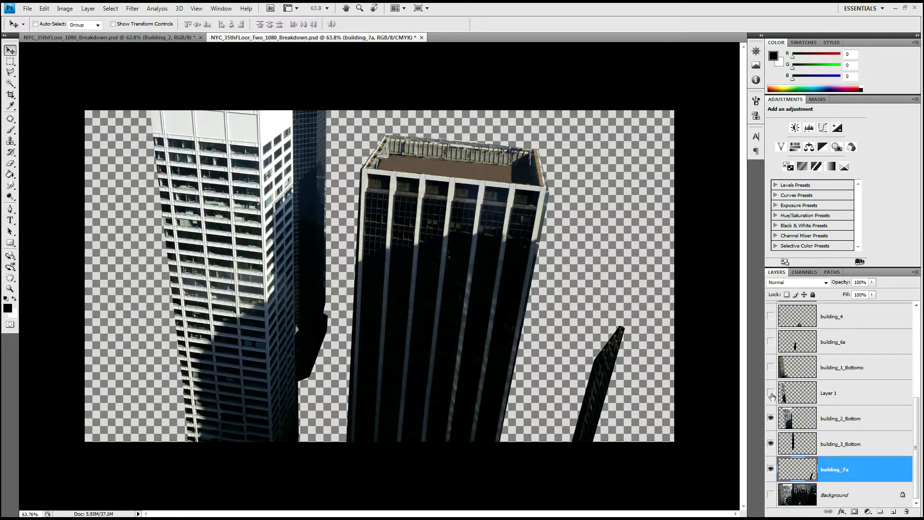
pyautogui.click(770, 392)
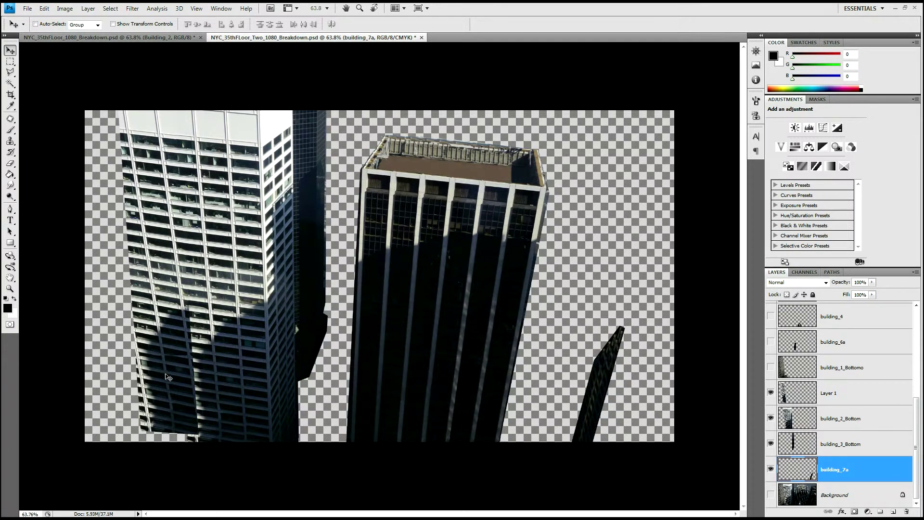
# Toggle Layer 1 to compare, then show building_1_Bottomo and building_4
pyautogui.click(770, 393)
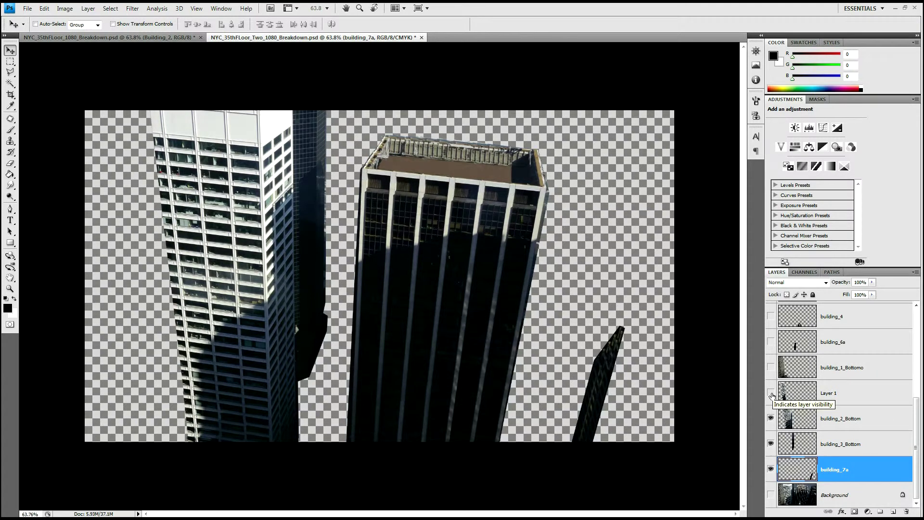
pyautogui.click(771, 393)
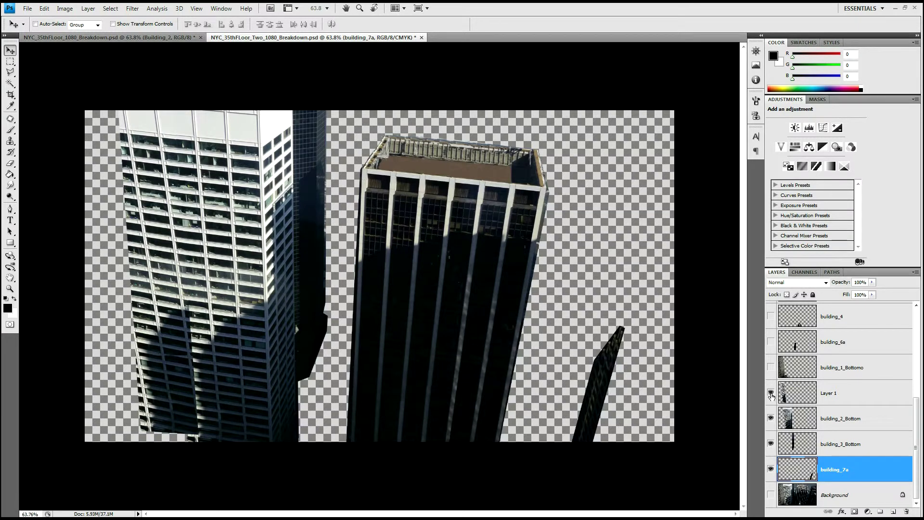
pyautogui.click(770, 367)
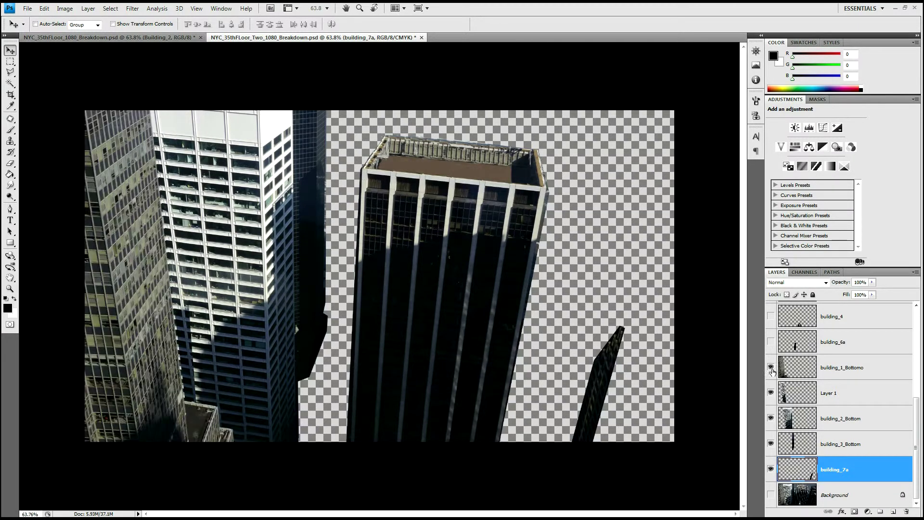
pyautogui.click(770, 317)
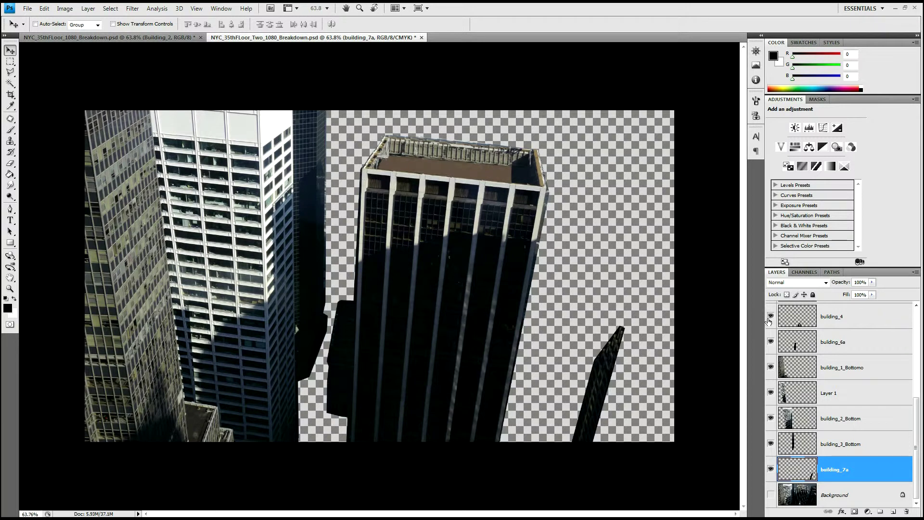
# Turn on groundPlane_Two and building_5_shadow, leaving the building_5 facade hidden after a check
pyautogui.scroll(3, 909, 365)
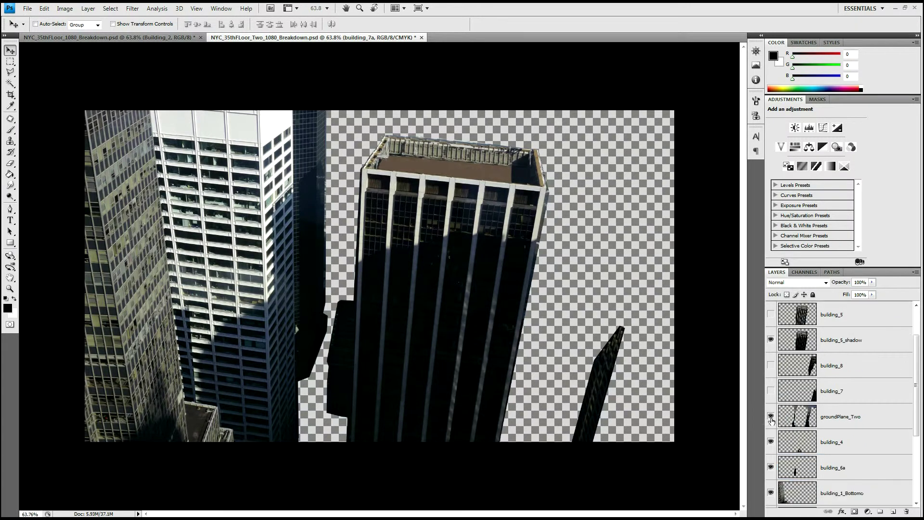
pyautogui.click(770, 416)
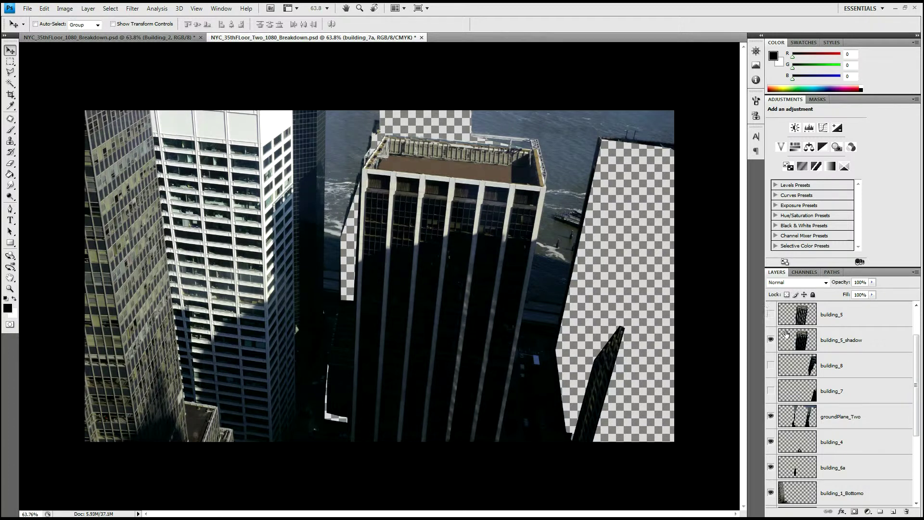
pyautogui.click(770, 315)
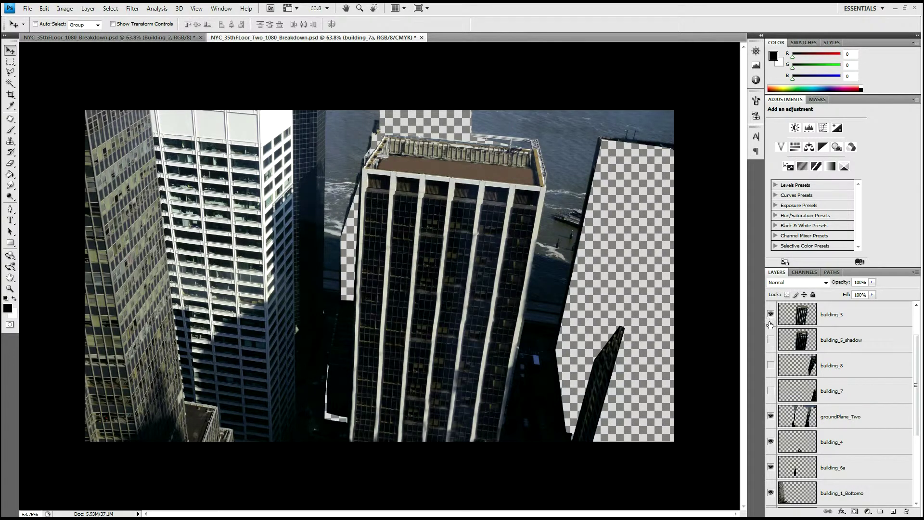
pyautogui.click(770, 315)
pyautogui.click(770, 341)
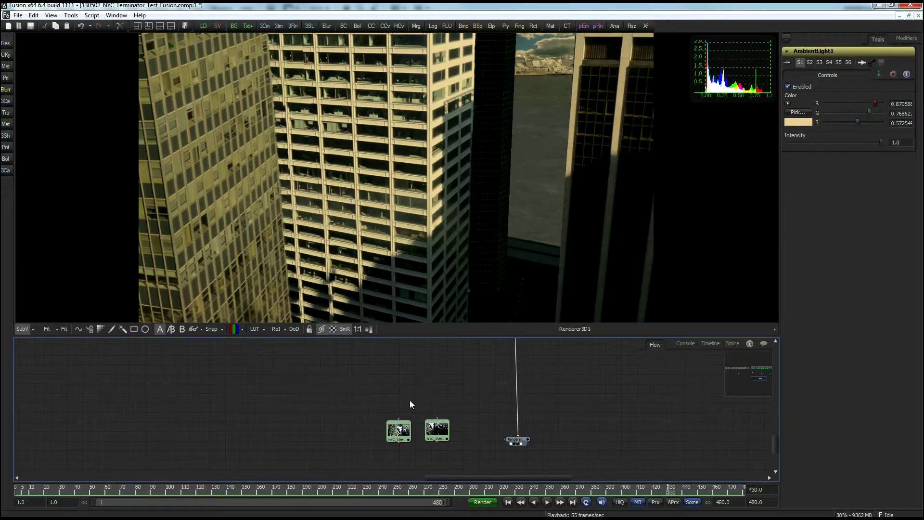
# Preview the first two loaders' rooftop images, then zoom and pan to show all Loader/ImagePlane pairs
pyautogui.moveTo(399, 429); pyautogui.dragTo(393, 330)
pyautogui.click(431, 423)
pyautogui.moveTo(432, 423); pyautogui.dragTo(395, 201)
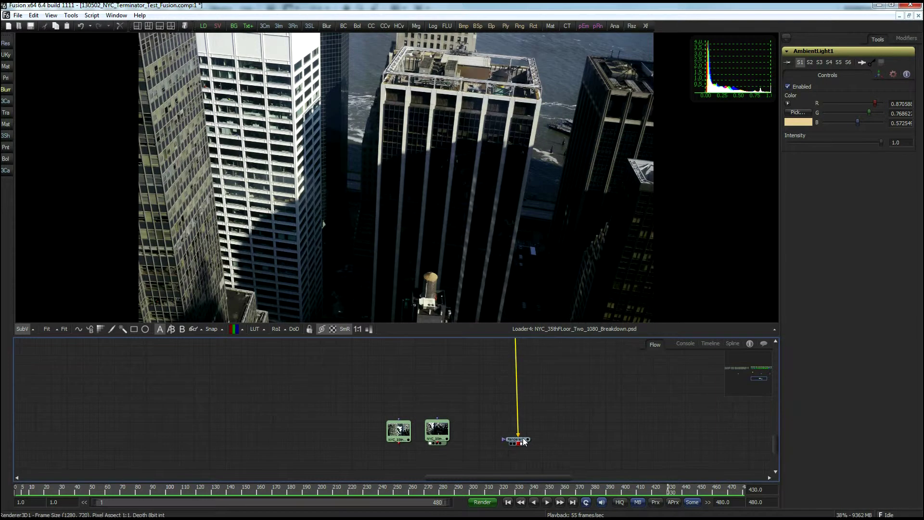
pyautogui.scroll(-1, 662, 402)
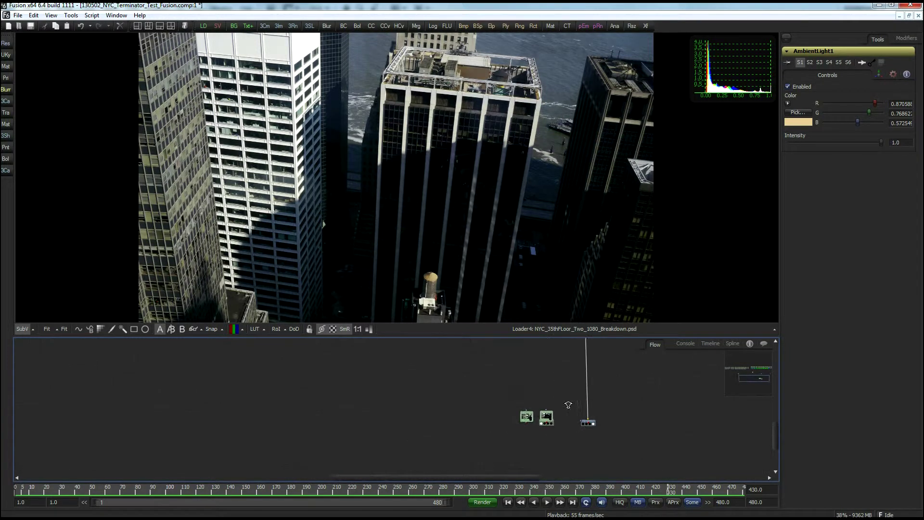
pyautogui.scroll(5, 556, 403)
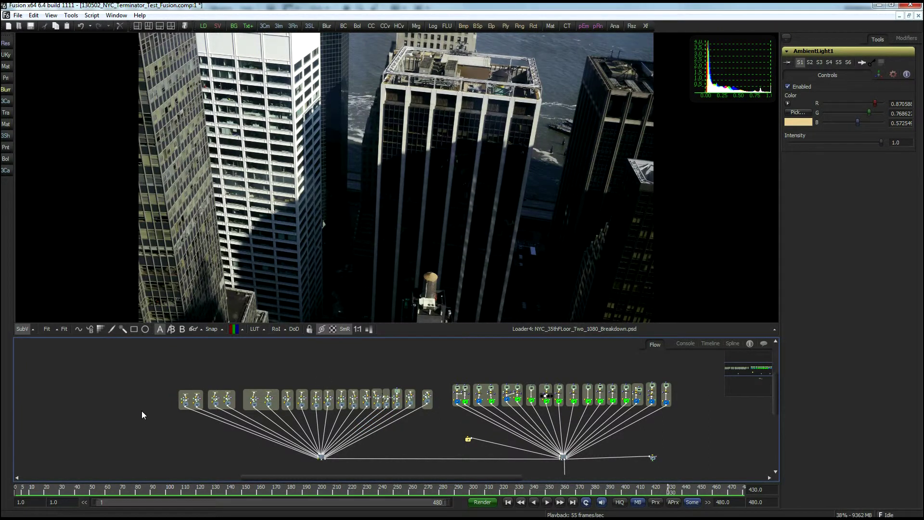
pyautogui.scroll(4, 141, 411)
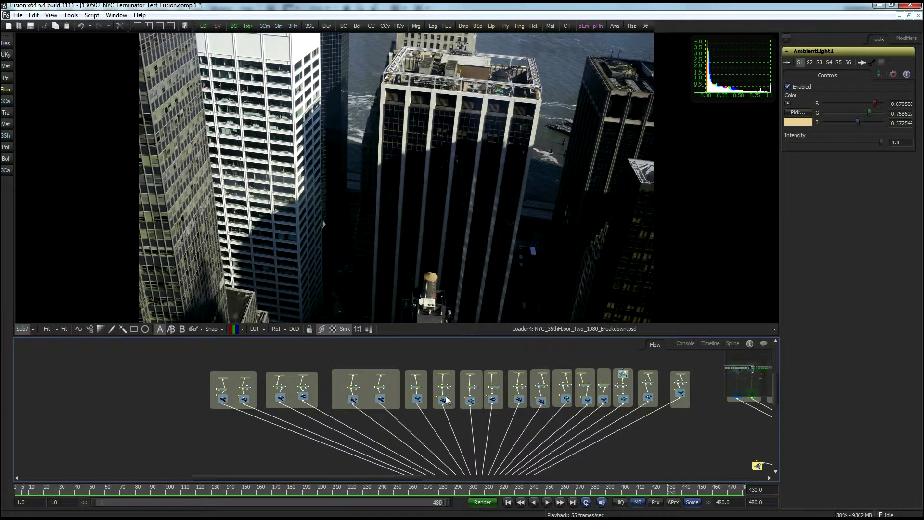
pyautogui.moveTo(171, 438); pyautogui.dragTo(260, 423)
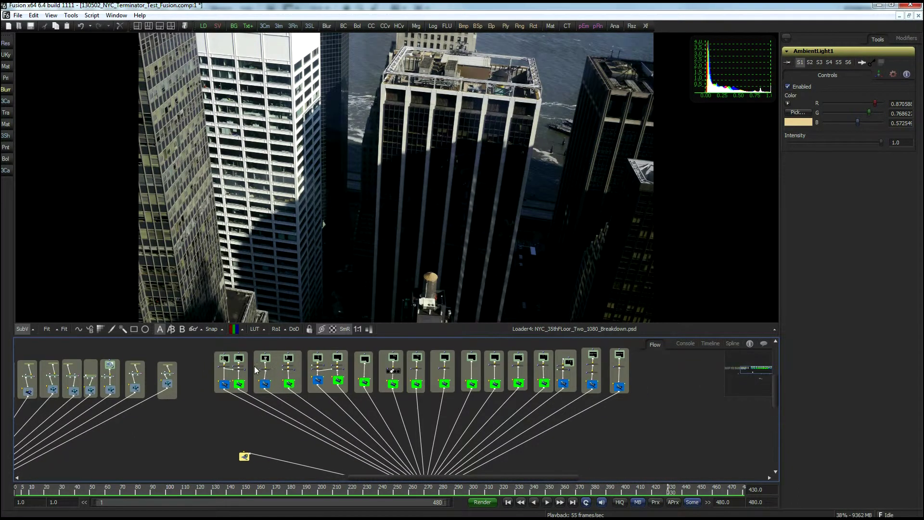
# Confirm Loader3's Format tab uses the Building_1 layer from the breakdown PSD
pyautogui.click(224, 358)
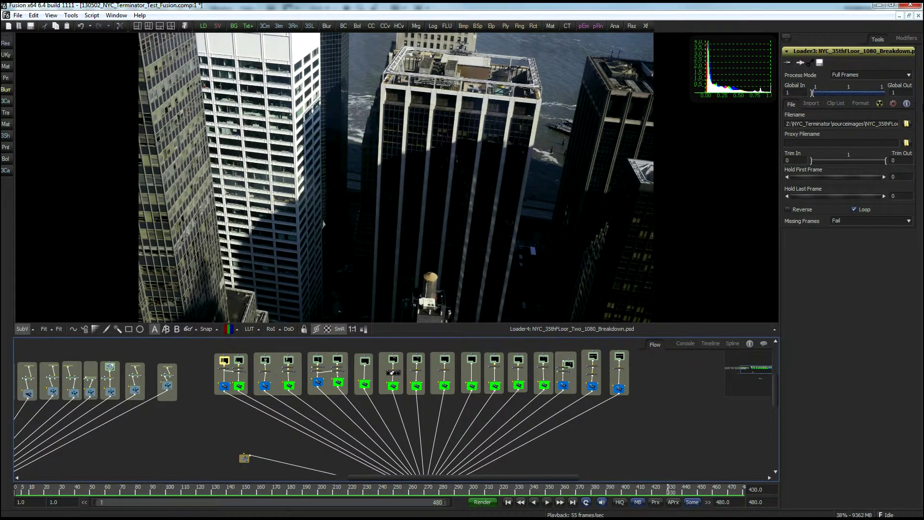
pyautogui.click(859, 103)
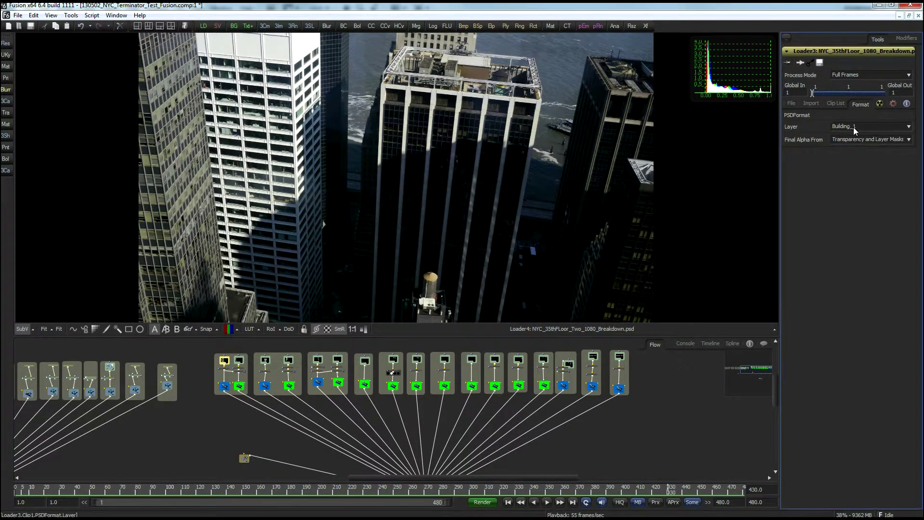
pyautogui.click(909, 127)
pyautogui.click(783, 278)
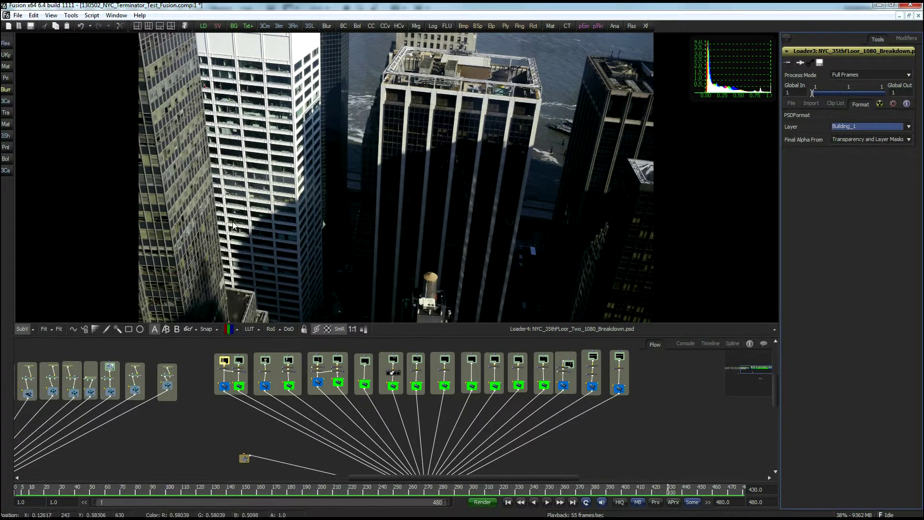
# Select the filmCam camera and link it to the 3D merge's scene input
pyautogui.scroll(-3, 675, 418)
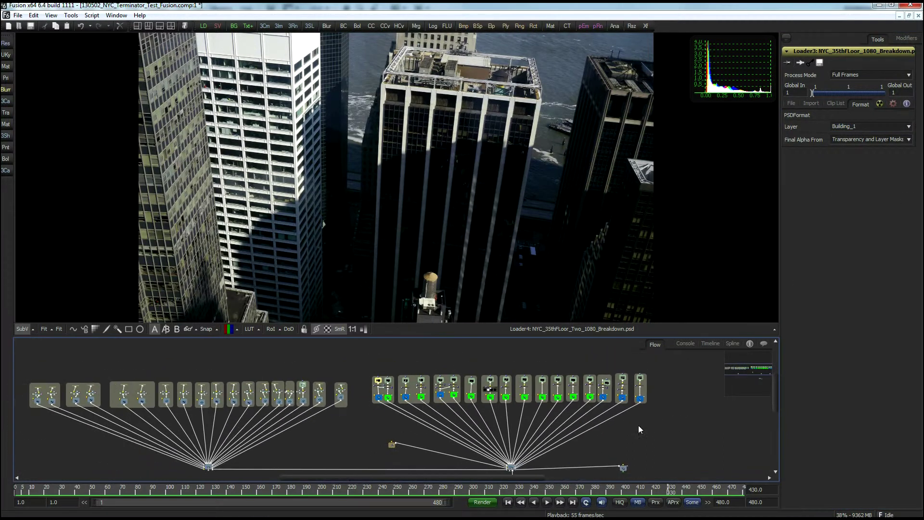
pyautogui.moveTo(653, 431); pyautogui.dragTo(529, 424)
pyautogui.click(468, 401)
pyautogui.moveTo(271, 417); pyautogui.dragTo(457, 414)
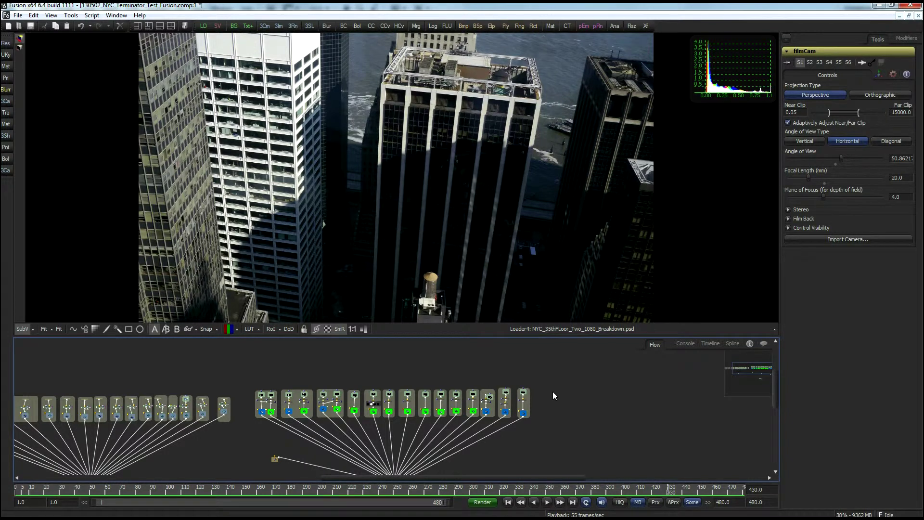
# Trace the FBX mesh link into the merge hubs and bring AmbientLight1 into view
pyautogui.moveTo(591, 414); pyautogui.dragTo(635, 350)
pyautogui.moveTo(599, 376); pyautogui.dragTo(676, 405)
pyautogui.moveTo(212, 449); pyautogui.dragTo(88, 390)
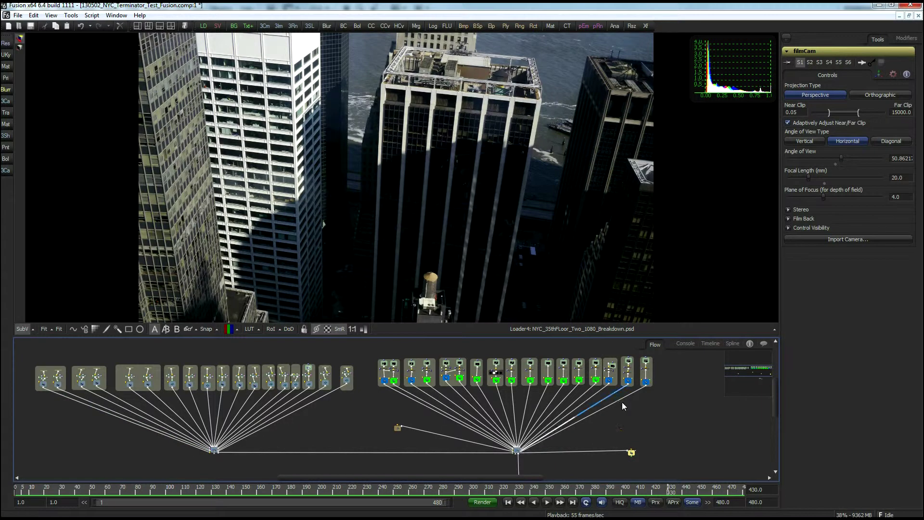
pyautogui.moveTo(696, 431); pyautogui.dragTo(510, 385)
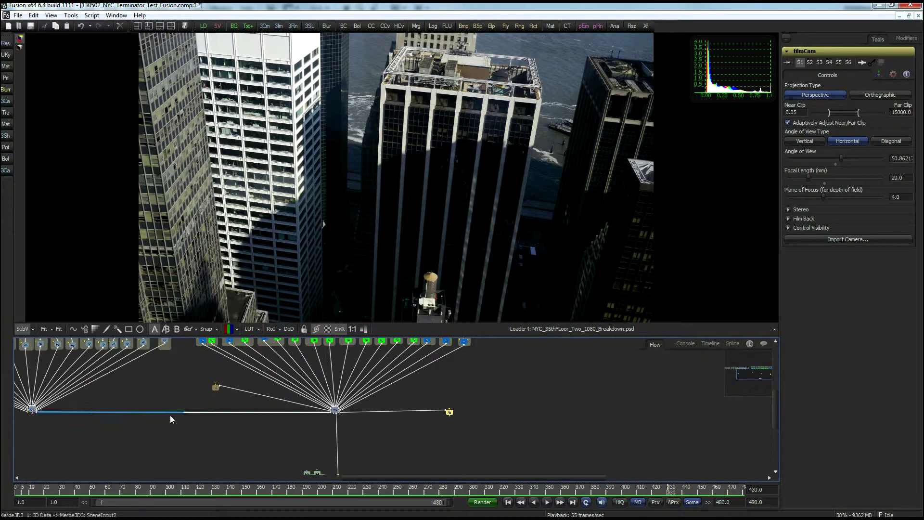
pyautogui.moveTo(157, 434); pyautogui.dragTo(252, 441)
pyautogui.moveTo(275, 379); pyautogui.dragTo(185, 415)
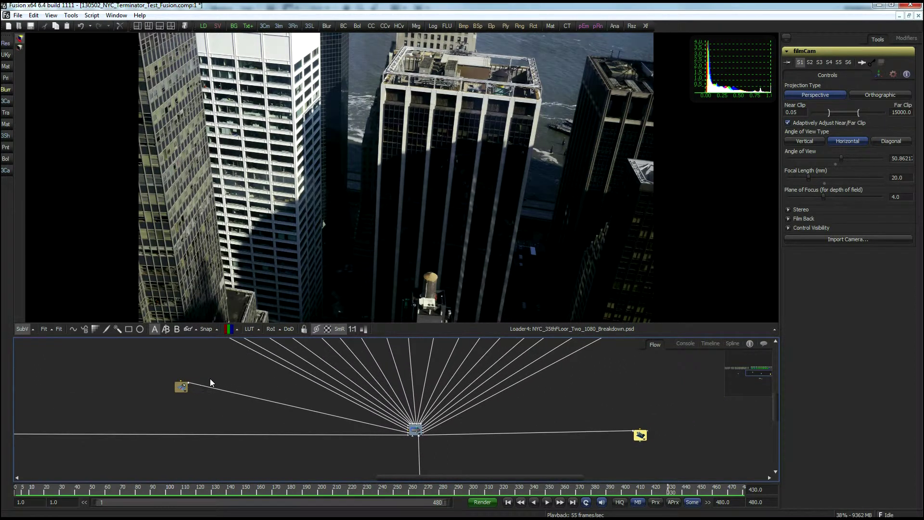
# Check AmbientLight1's warm colour at intensity 1.0, then move down to Renderer3D1
pyautogui.click(182, 387)
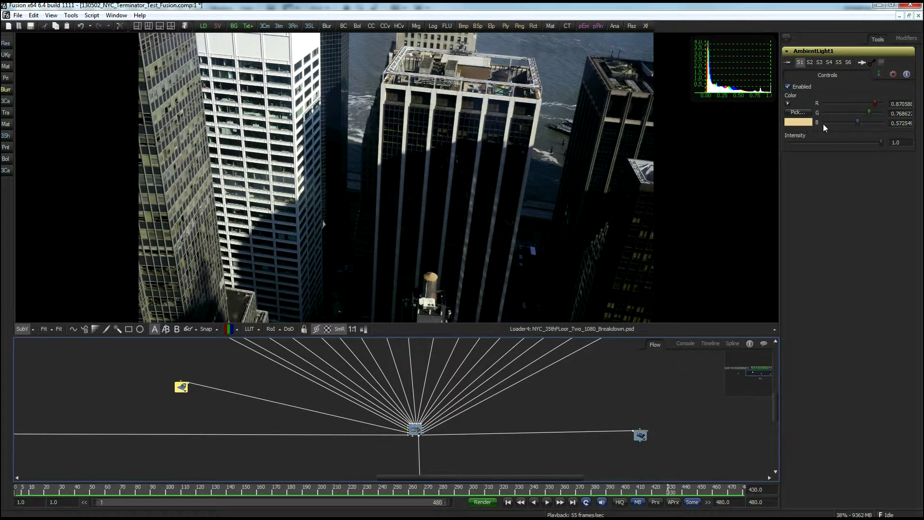
pyautogui.scroll(-5, 616, 397)
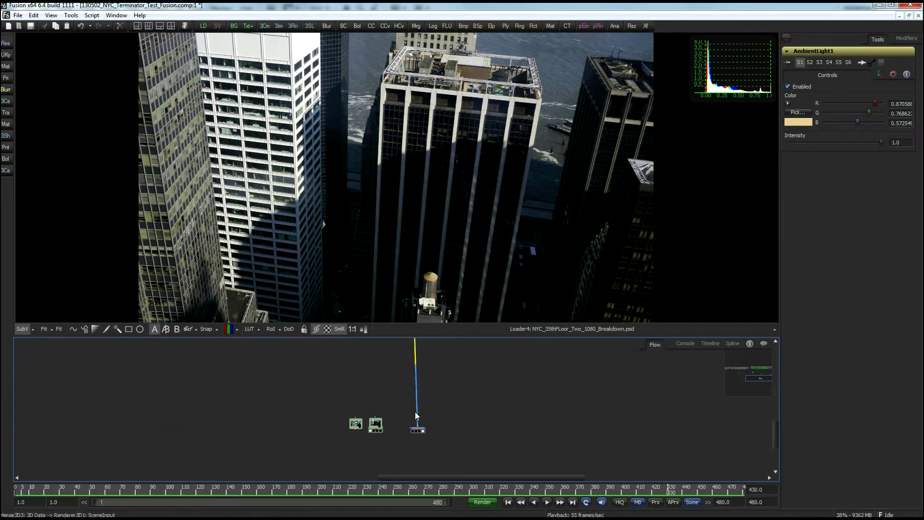
# Show Renderer3D1's output in the viewer and return the playhead to frame 1
pyautogui.scroll(3, 466, 432)
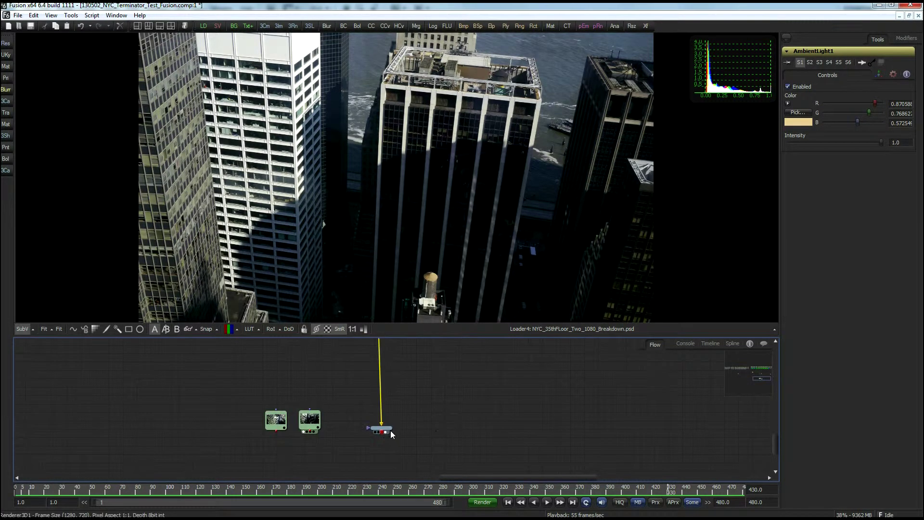
pyautogui.moveTo(383, 424); pyautogui.dragTo(391, 195)
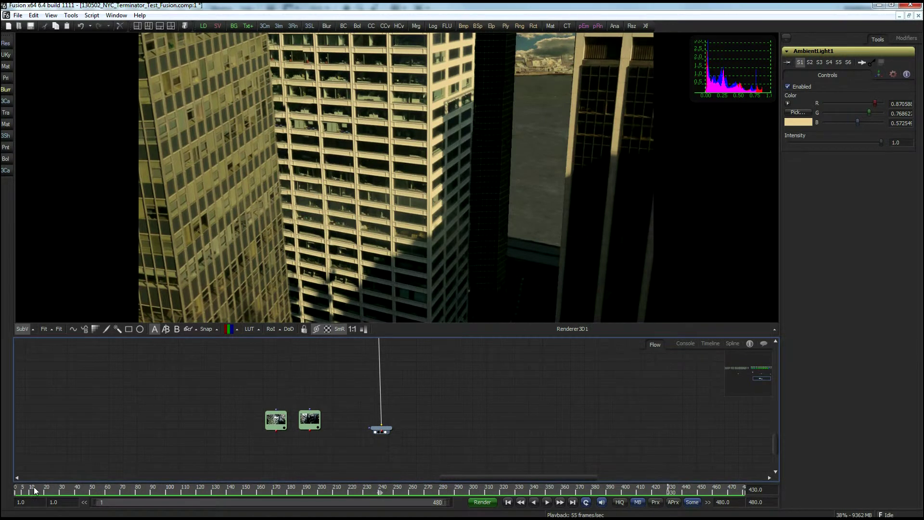
pyautogui.moveTo(21, 492); pyautogui.dragTo(4, 493)
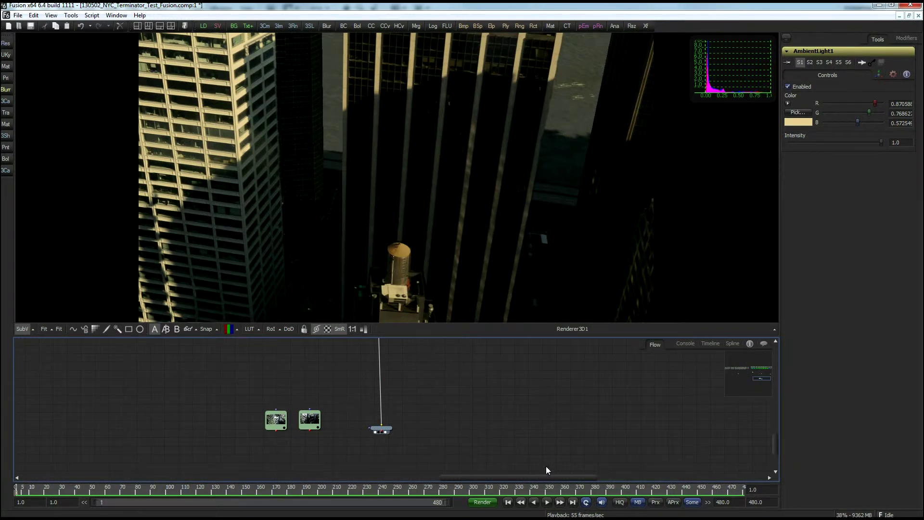
# Play back Renderer3D1's projected rooftop shot in the viewer
pyautogui.click(548, 502)
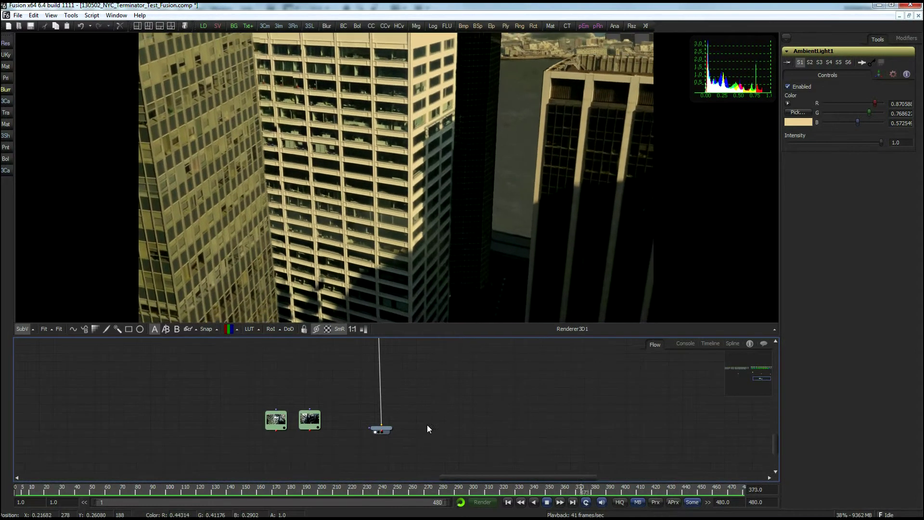
# Stop playback and scrub the render frames, jumping to frame 116 and back to frame 1
pyautogui.press('space')
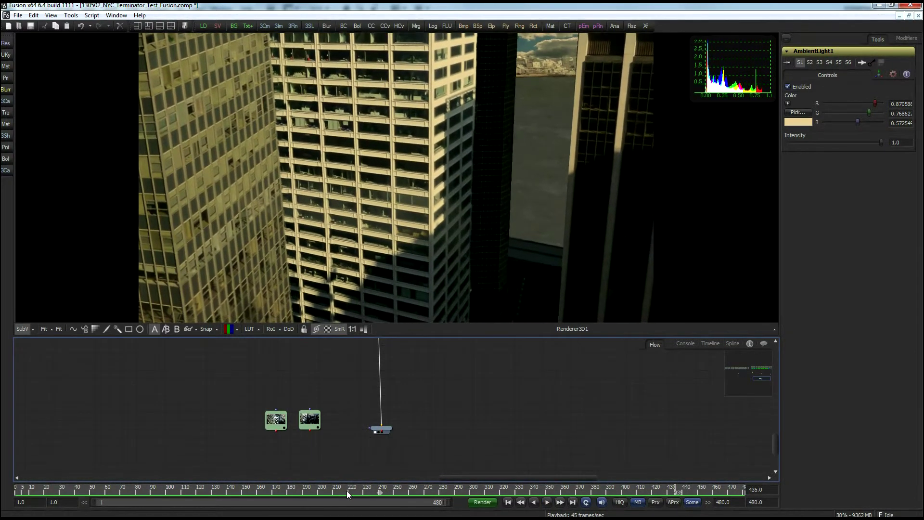
pyautogui.moveTo(347, 492)
pyautogui.mouseDown()
pyautogui.moveTo(196, 507)
pyautogui.moveTo(268, 506)
pyautogui.mouseUp()
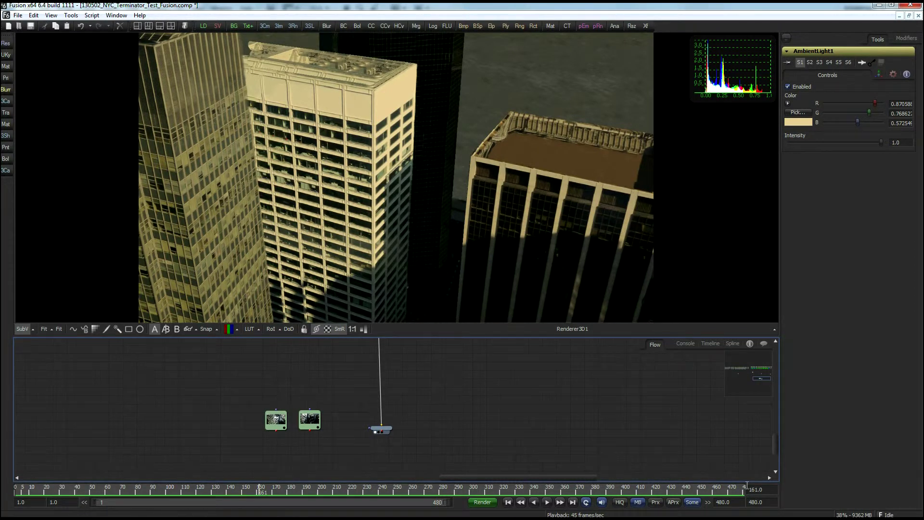
pyautogui.moveTo(264, 487); pyautogui.dragTo(175, 509)
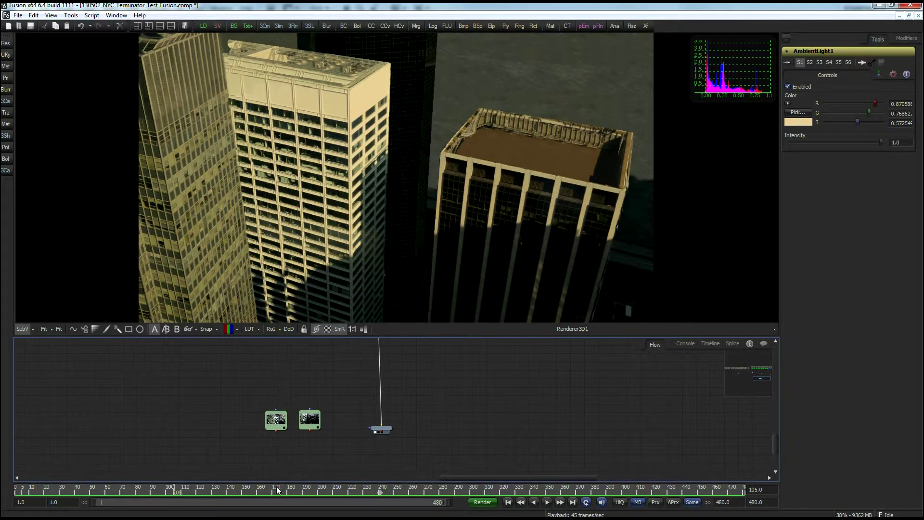
pyautogui.click(192, 489)
pyautogui.moveTo(192, 489); pyautogui.dragTo(276, 509)
# Switch the viewer between Loader4, Loader4_1 and Renderer3D1, scrubbing to frame 313
pyautogui.moveTo(312, 420); pyautogui.dragTo(316, 228)
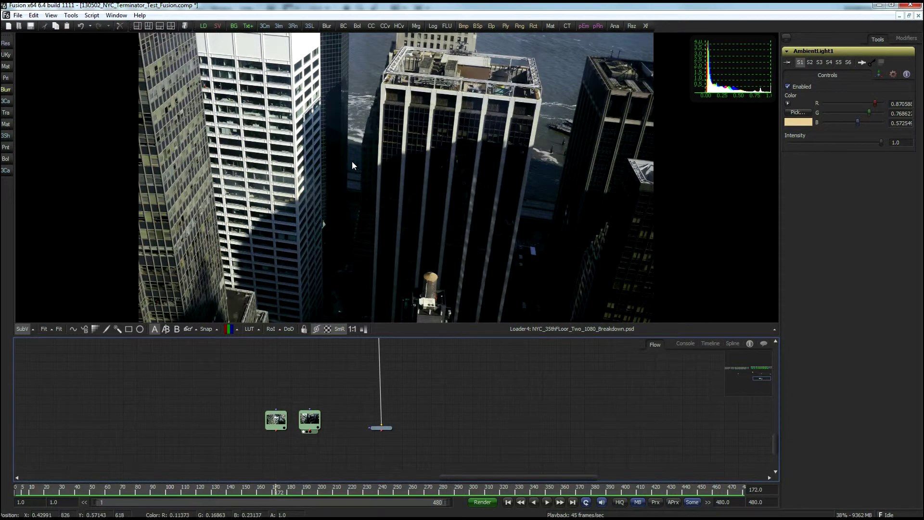
pyautogui.moveTo(276, 420); pyautogui.dragTo(525, 77)
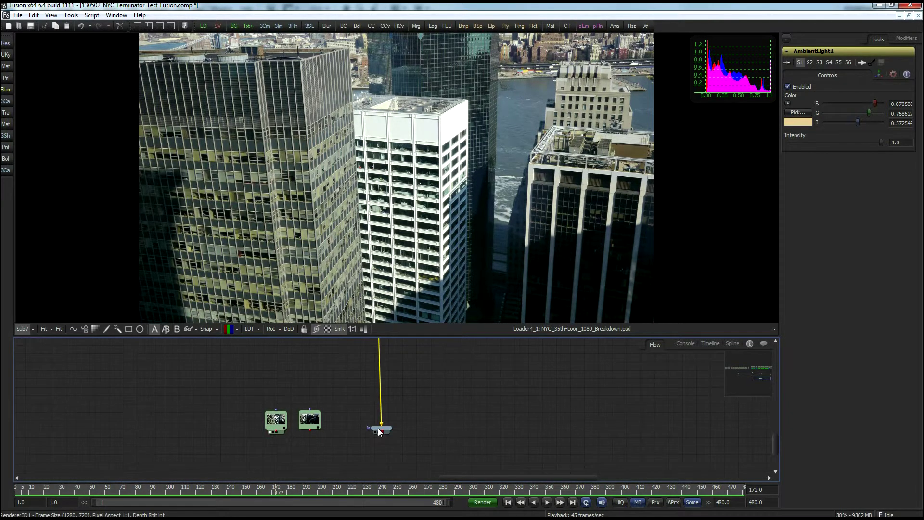
pyautogui.moveTo(380, 429); pyautogui.dragTo(582, 52)
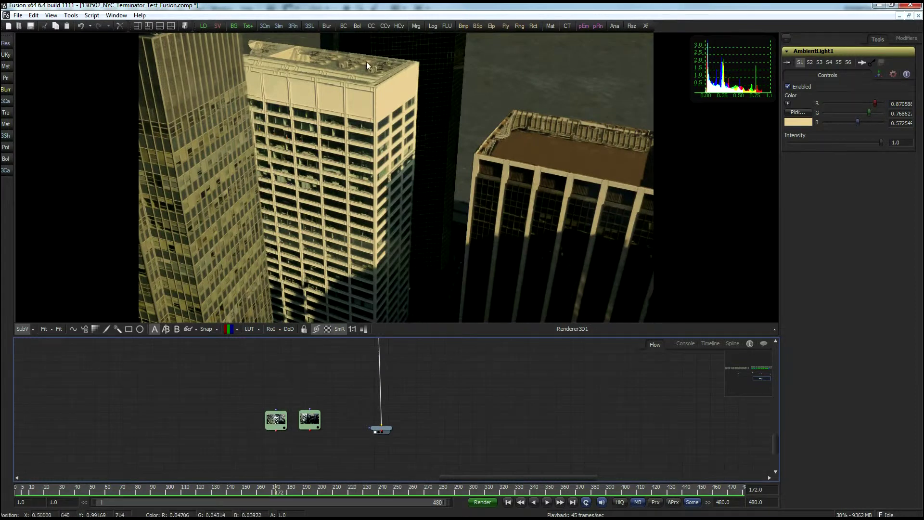
pyautogui.moveTo(257, 487); pyautogui.dragTo(450, 490)
pyautogui.moveTo(276, 419); pyautogui.dragTo(264, 224)
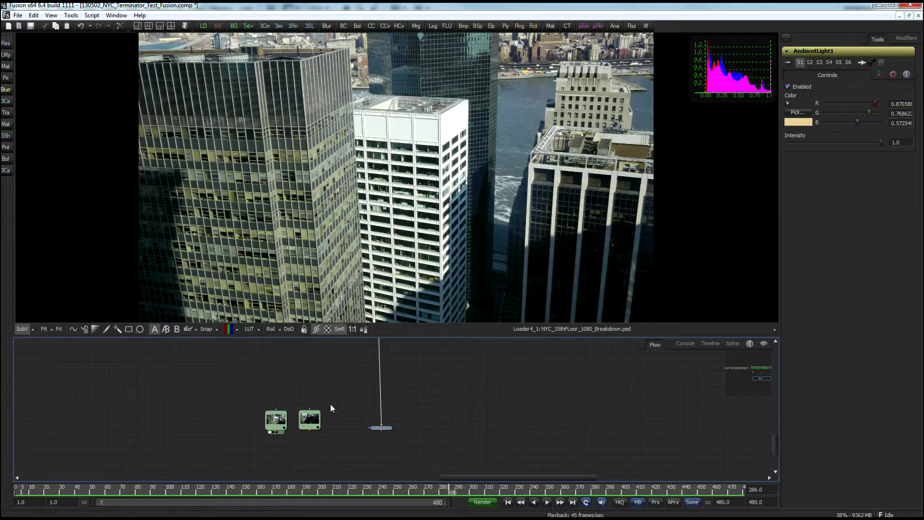
# Compare Loader4's NYC photo with the render at an earlier frame, ending on Renderer3D1
pyautogui.moveTo(309, 419); pyautogui.dragTo(342, 239)
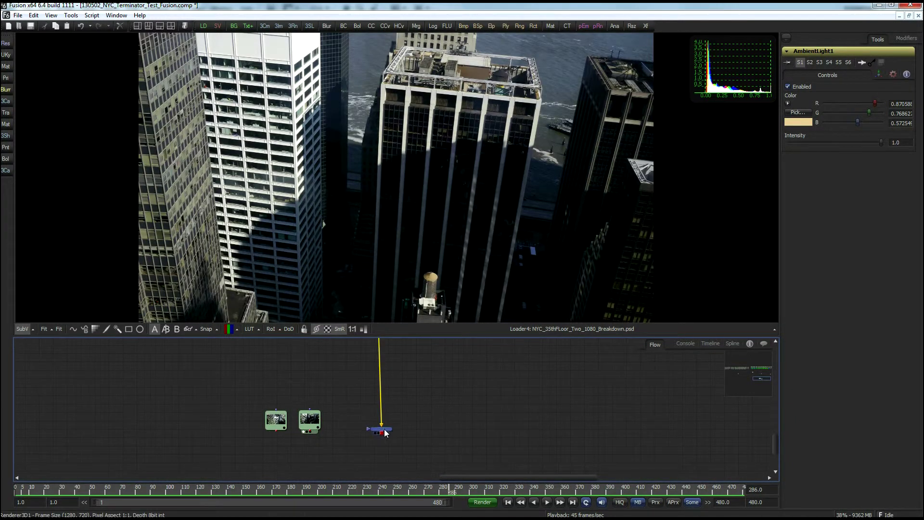
pyautogui.moveTo(385, 430); pyautogui.dragTo(390, 235)
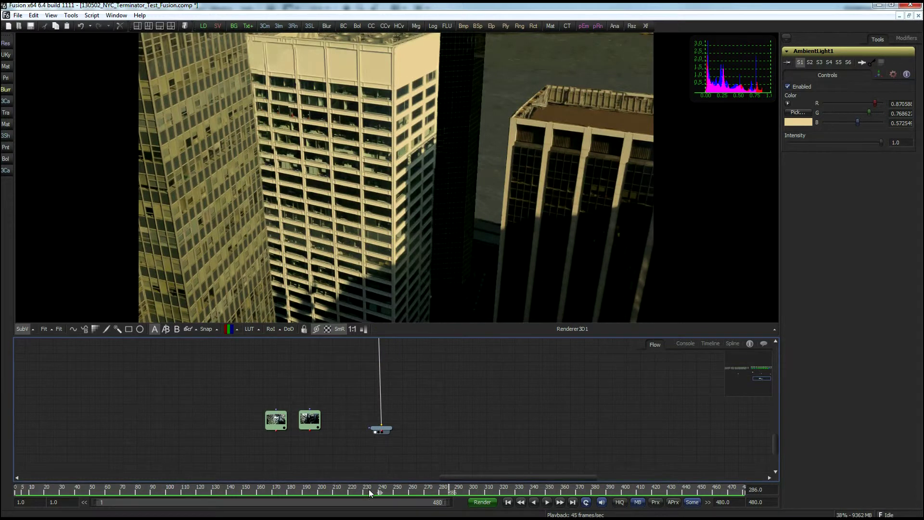
pyautogui.moveTo(398, 491); pyautogui.dragTo(125, 514)
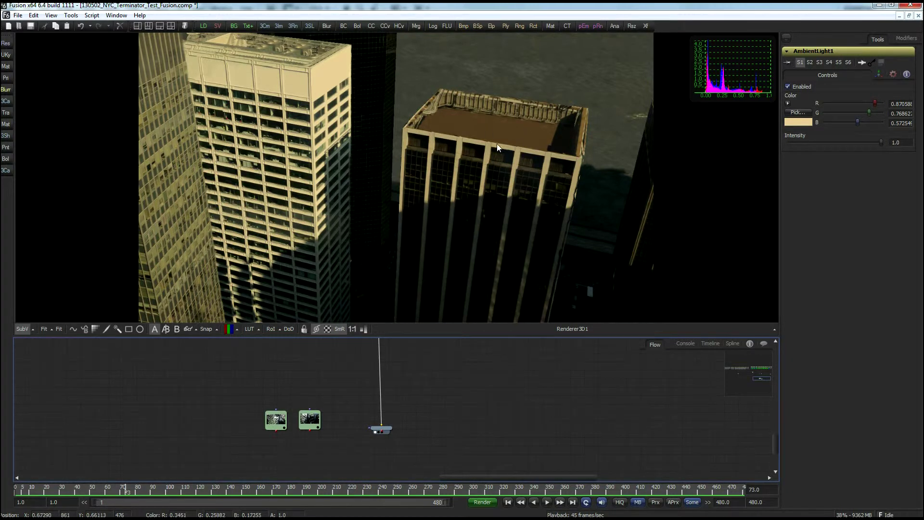
pyautogui.moveTo(310, 420); pyautogui.dragTo(352, 234)
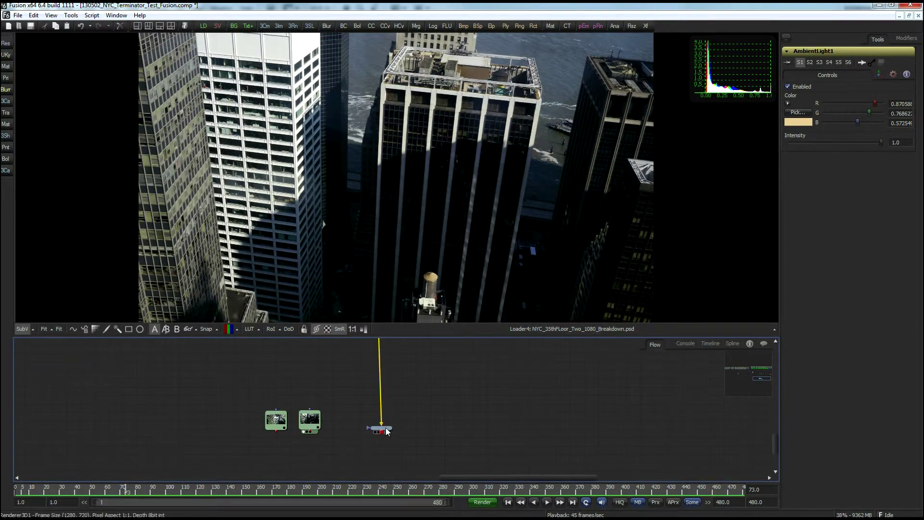
pyautogui.moveTo(381, 428); pyautogui.dragTo(383, 184)
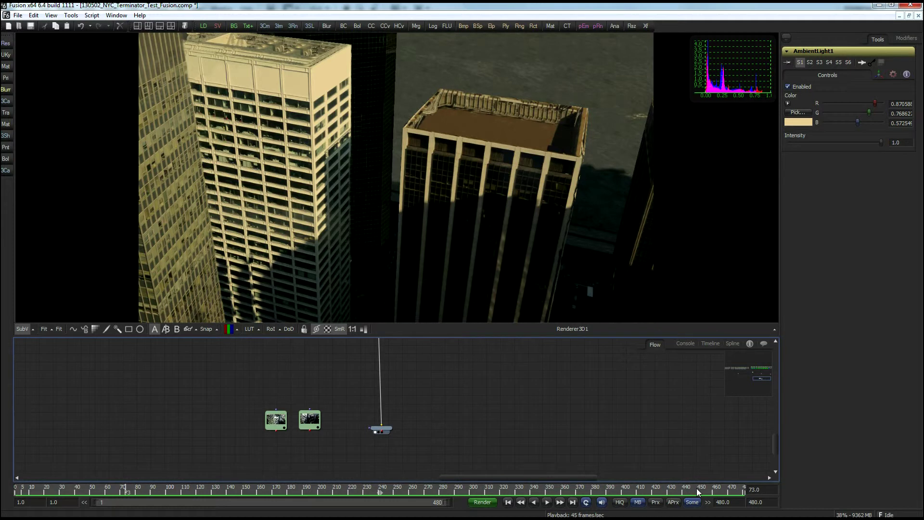
# Play the rendered rooftop comp, then bring up Maya's NYC_35th_FC_Terminator scene
pyautogui.press('space')
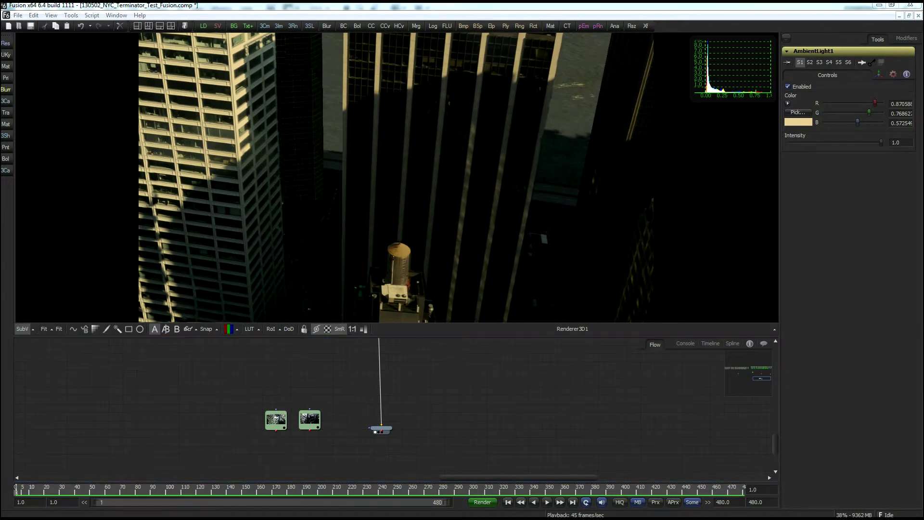
pyautogui.hotkey('alt', 'Tab')
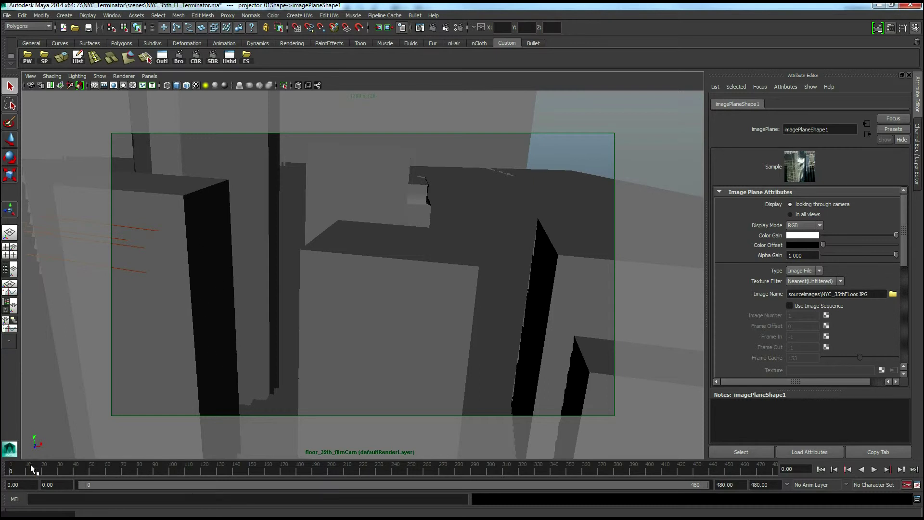
# Scrub the camera move to frame 54 and show the Channel Box / Layer Editor
pyautogui.moveTo(23, 460); pyautogui.dragTo(60, 469)
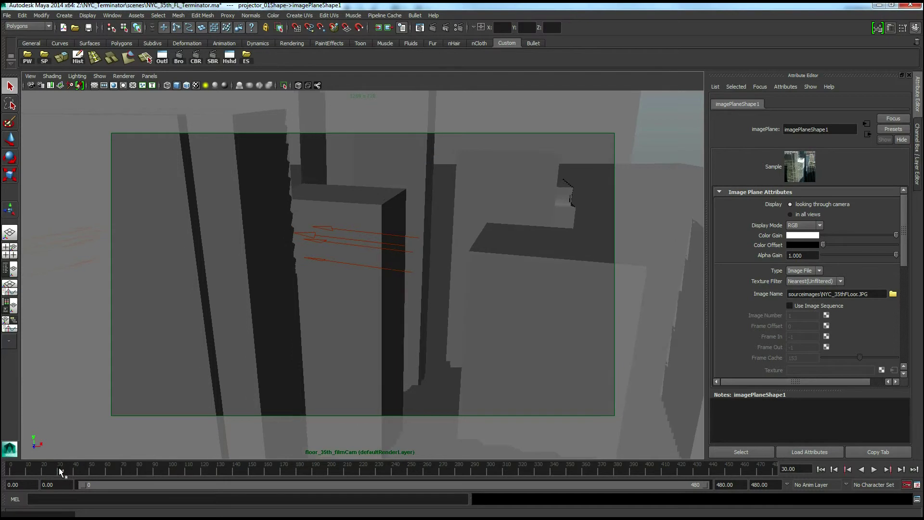
pyautogui.moveTo(60, 469); pyautogui.dragTo(96, 472)
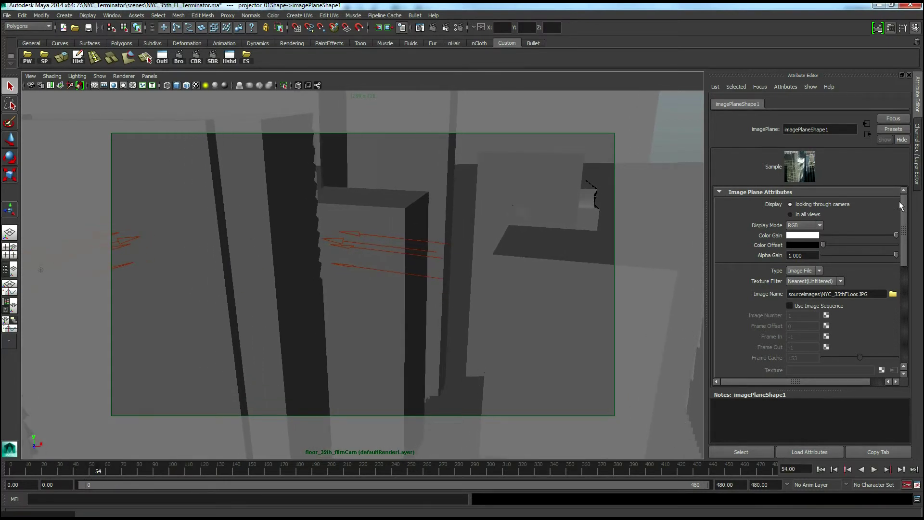
pyautogui.click(917, 180)
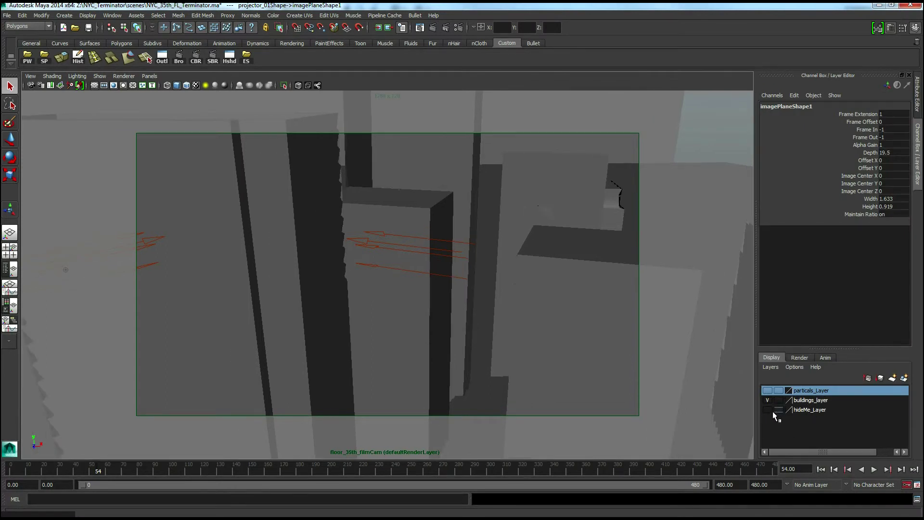
# Make hideMe_Layer visible and scrub from frame 55 past 102, then back toward impact
pyautogui.click(768, 409)
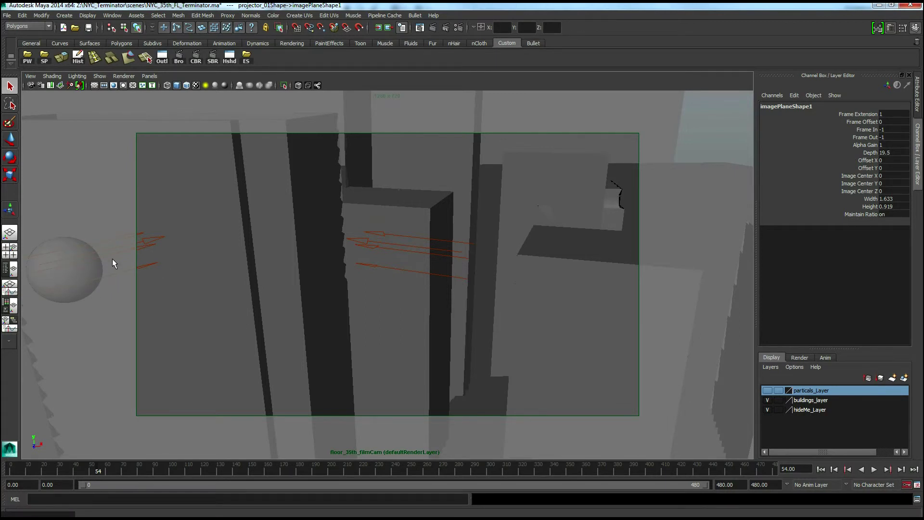
pyautogui.click(99, 470)
pyautogui.moveTo(98, 471); pyautogui.dragTo(265, 474)
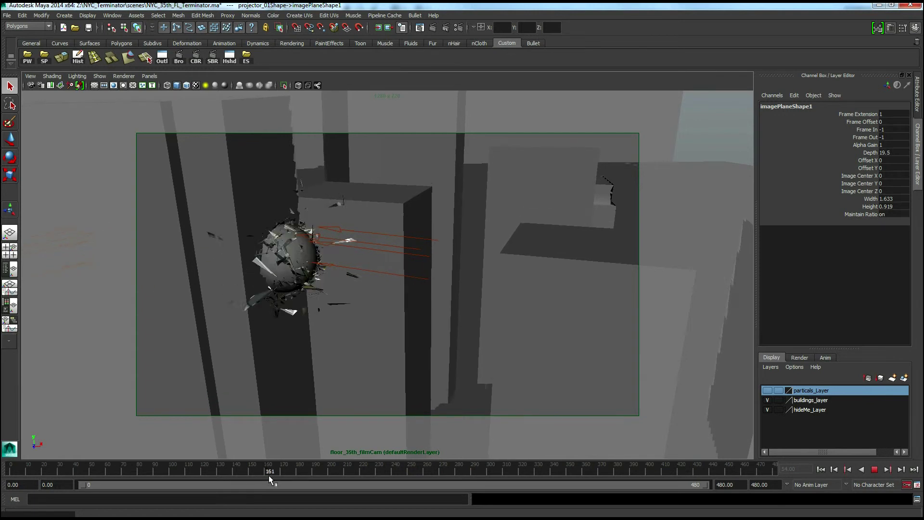
pyautogui.moveTo(273, 475); pyautogui.dragTo(511, 484)
pyautogui.moveTo(454, 486); pyautogui.dragTo(290, 486)
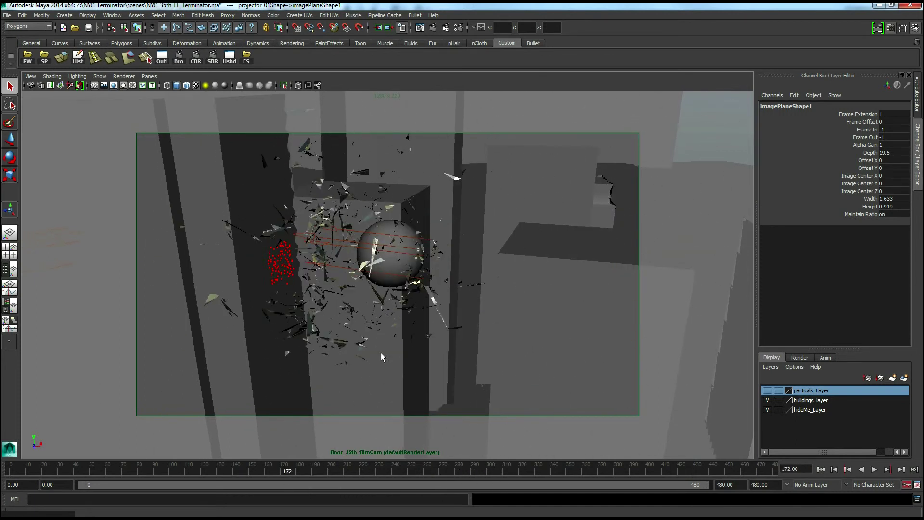
# Hide hideMe_Layer before the glass shatters, then show it again and scrub to frame 206
pyautogui.click(768, 410)
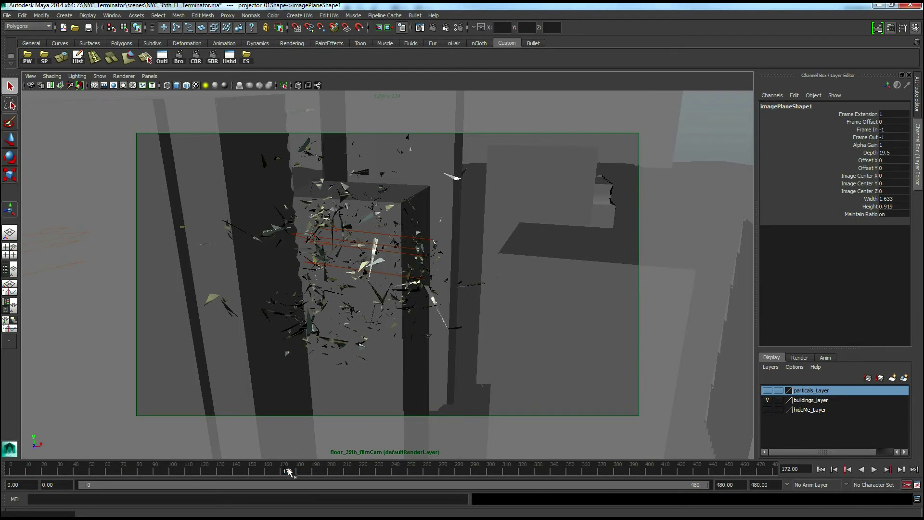
pyautogui.moveTo(287, 471)
pyautogui.mouseDown()
pyautogui.moveTo(220, 470)
pyautogui.moveTo(292, 472)
pyautogui.moveTo(275, 474)
pyautogui.mouseUp()
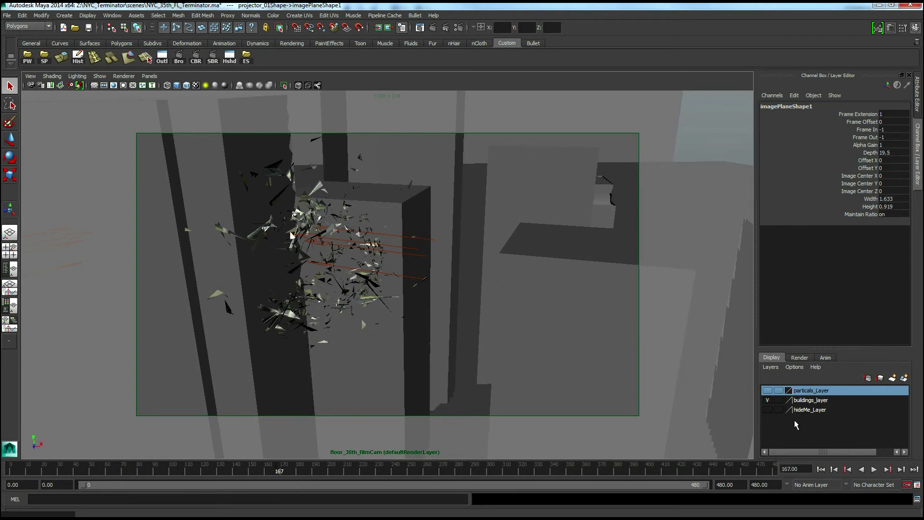
pyautogui.click(767, 409)
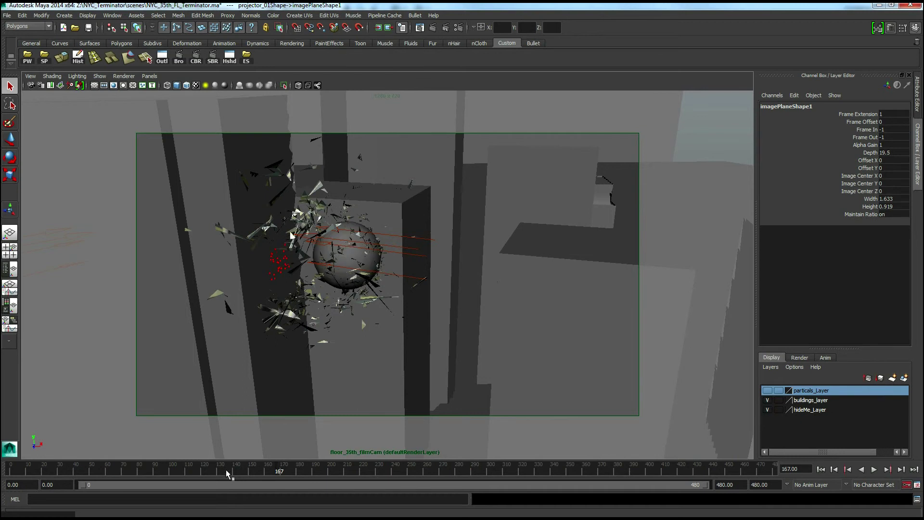
pyautogui.moveTo(291, 469)
pyautogui.mouseDown()
pyautogui.moveTo(262, 468)
pyautogui.moveTo(331, 469)
pyautogui.moveTo(289, 475)
pyautogui.mouseUp()
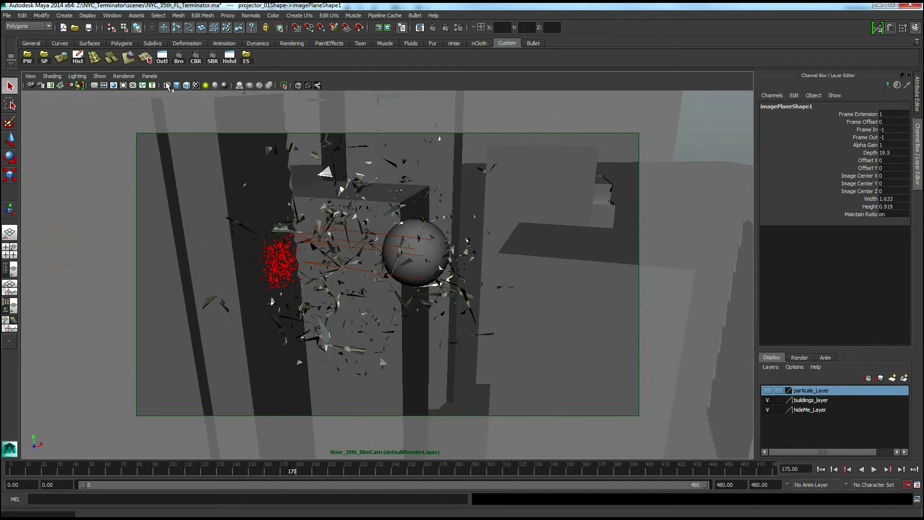
# Look through the persp camera, dolly out, and orbit the impact while advancing frames 175 to 211
pyautogui.click(150, 76)
pyautogui.moveTo(204, 85)
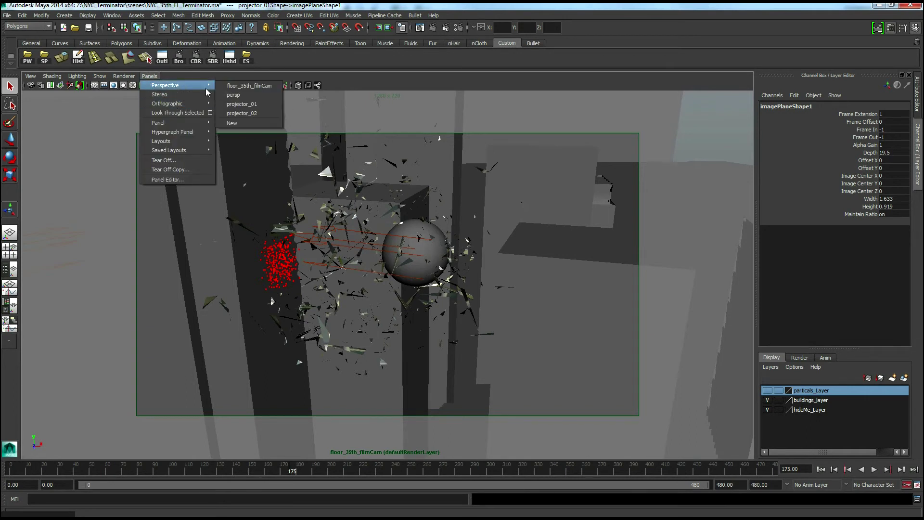
pyautogui.click(241, 96)
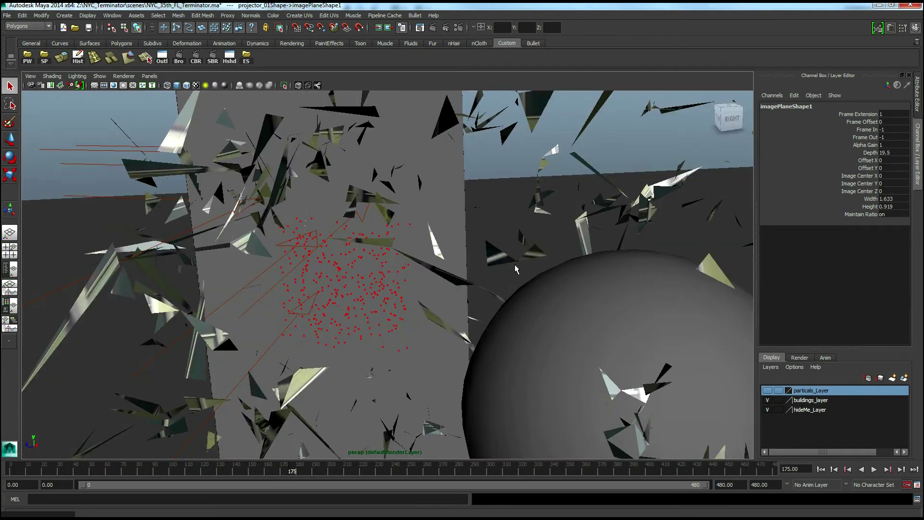
pyautogui.scroll(-10, 521, 267)
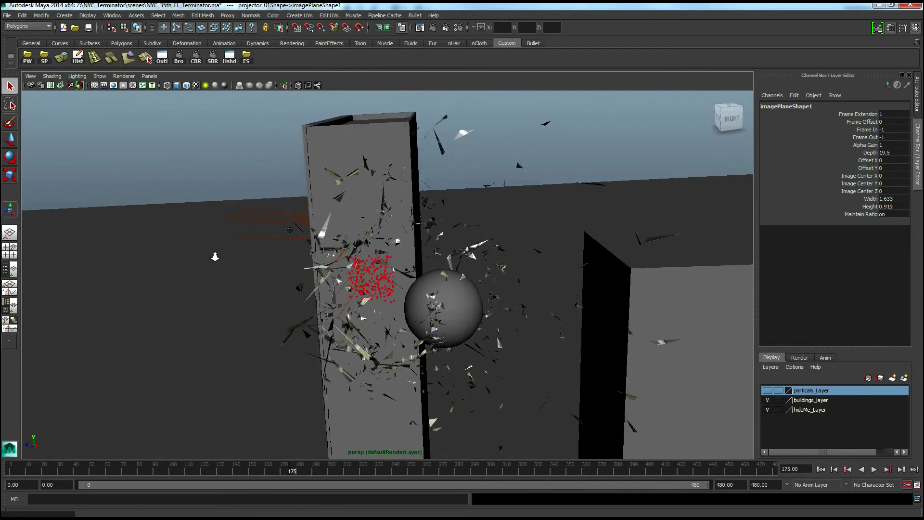
pyautogui.moveTo(214, 256); pyautogui.dragTo(405, 285)
pyautogui.moveTo(489, 338); pyautogui.dragTo(472, 406)
pyautogui.moveTo(287, 467); pyautogui.dragTo(470, 474)
pyautogui.moveTo(475, 419); pyautogui.dragTo(245, 378)
# Play the destruction sim with Alt+V, scrub to frame 226, and resume playback to frame 262
pyautogui.hotkey('alt', 'v')
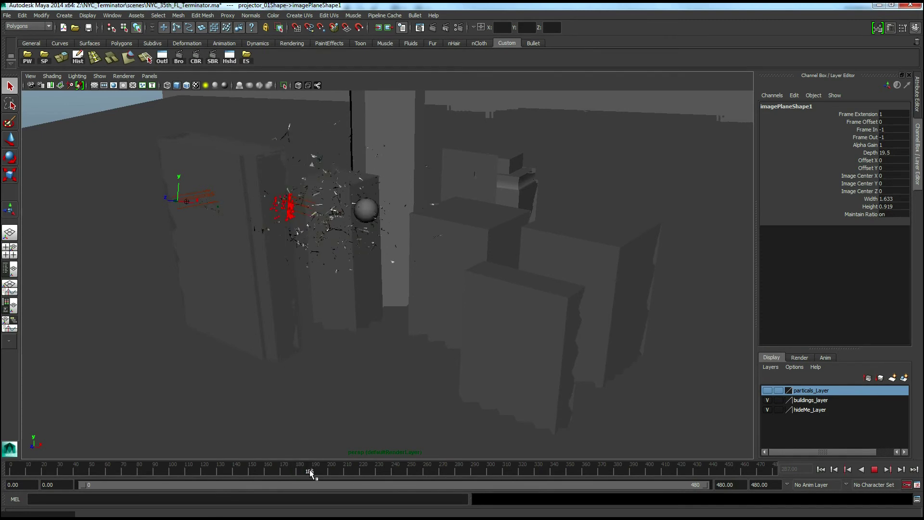
pyautogui.moveTo(322, 469)
pyautogui.mouseDown()
pyautogui.moveTo(512, 475)
pyautogui.moveTo(353, 469)
pyautogui.mouseUp()
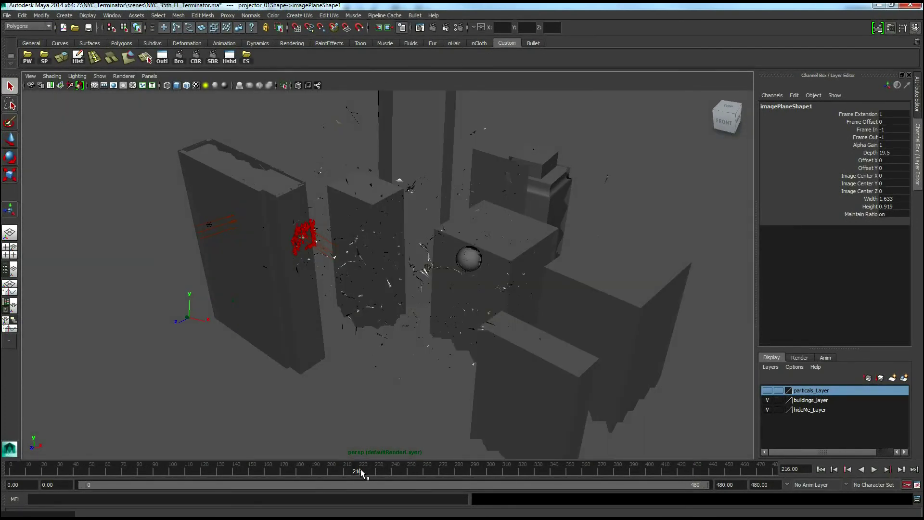
pyautogui.hotkey('alt', 'v')
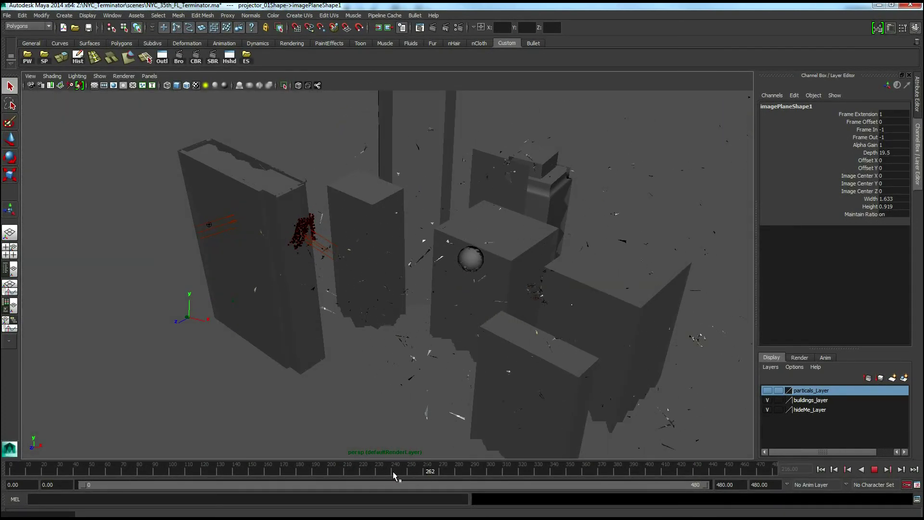
# Go back to frame 176, then dolly in and orbit close around the ball and glass shards
pyautogui.moveTo(375, 472); pyautogui.dragTo(294, 471)
pyautogui.scroll(5, 588, 367)
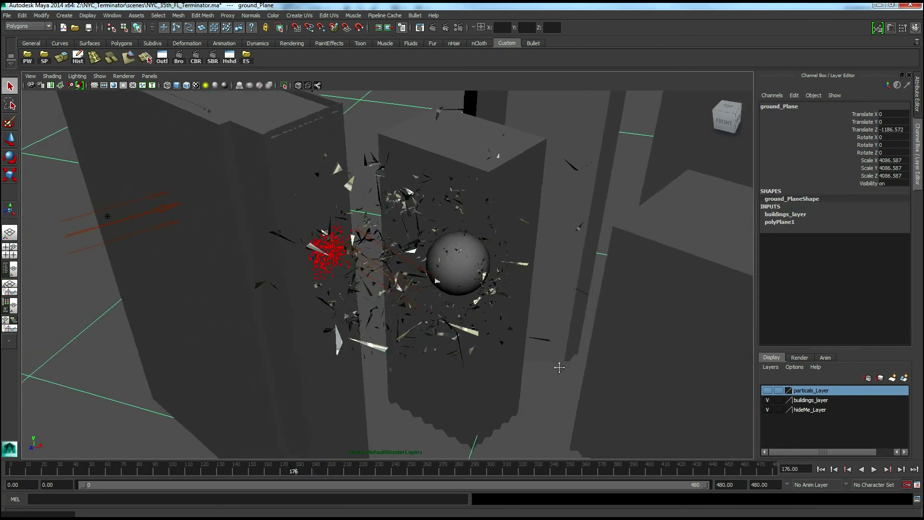
pyautogui.moveTo(589, 367); pyautogui.dragTo(469, 310)
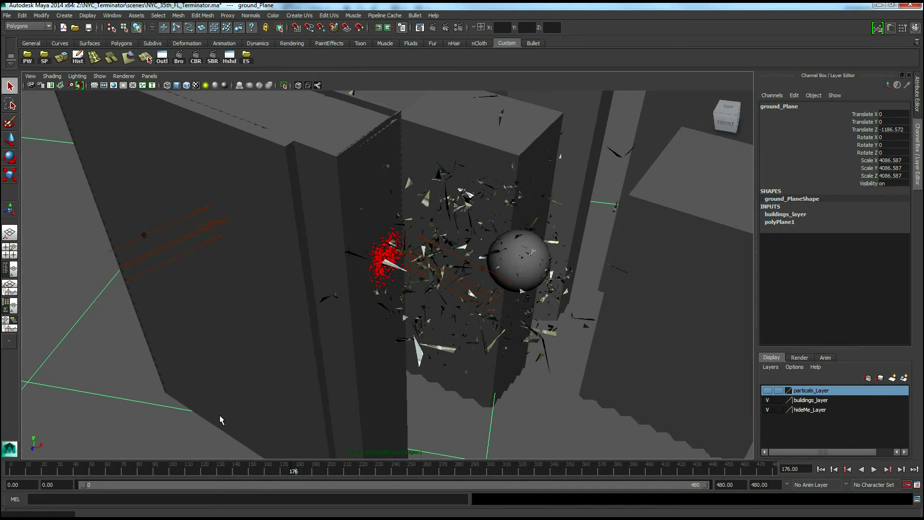